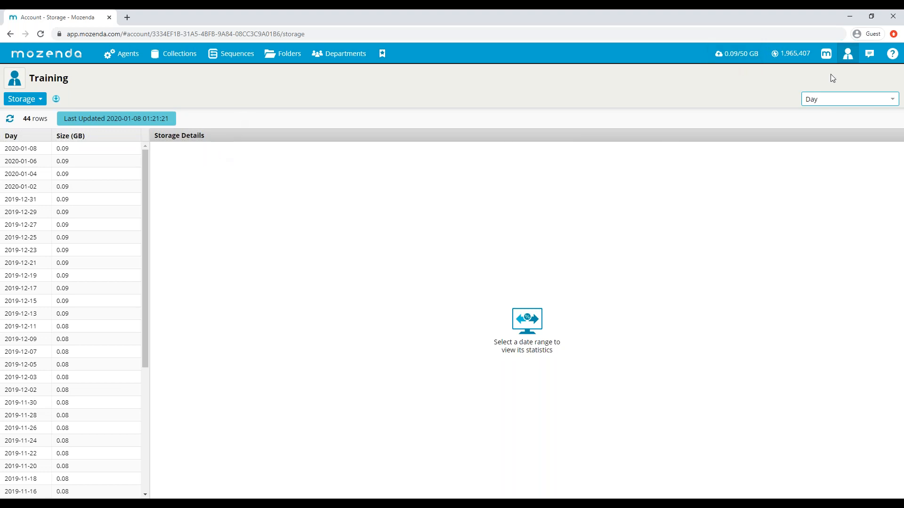
Step: Group the account's storage statistics by quarter, and regroup them by week
left_click(831, 105)
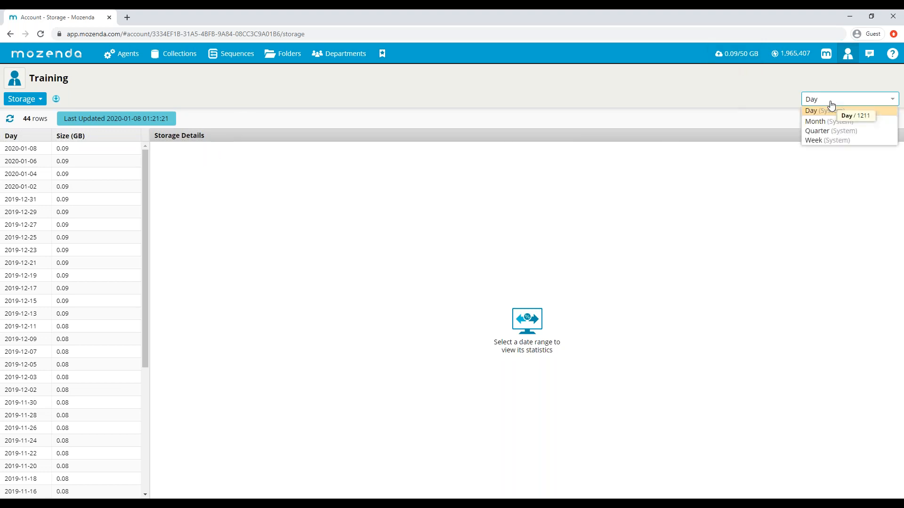
left_click(826, 134)
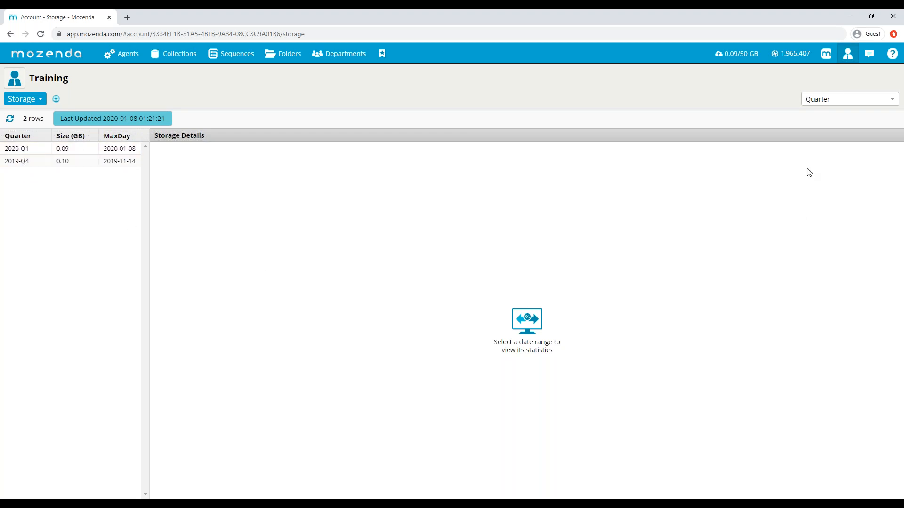
left_click(826, 100)
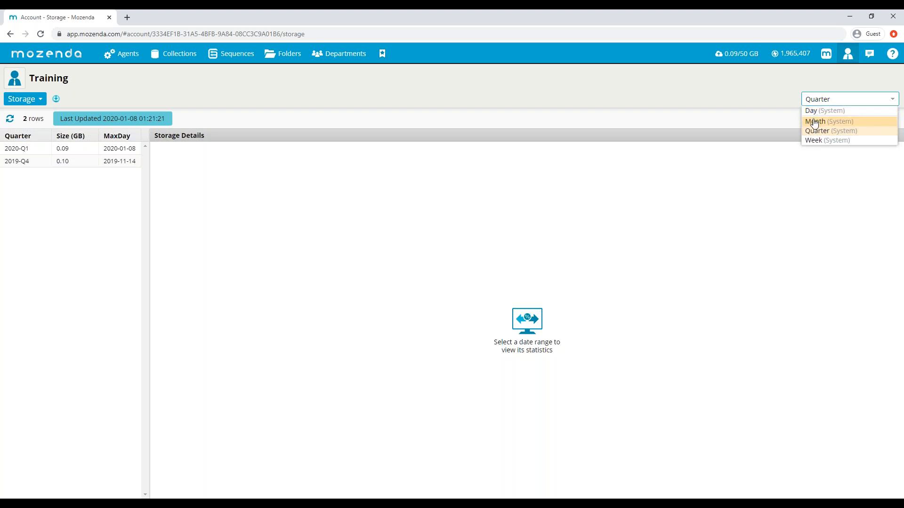
left_click(815, 141)
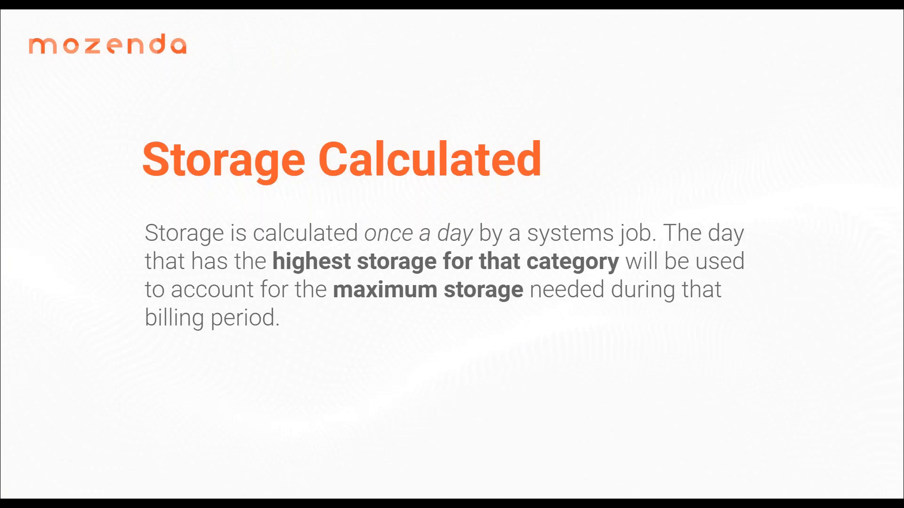
mouse_move(211, 424)
key("Right")
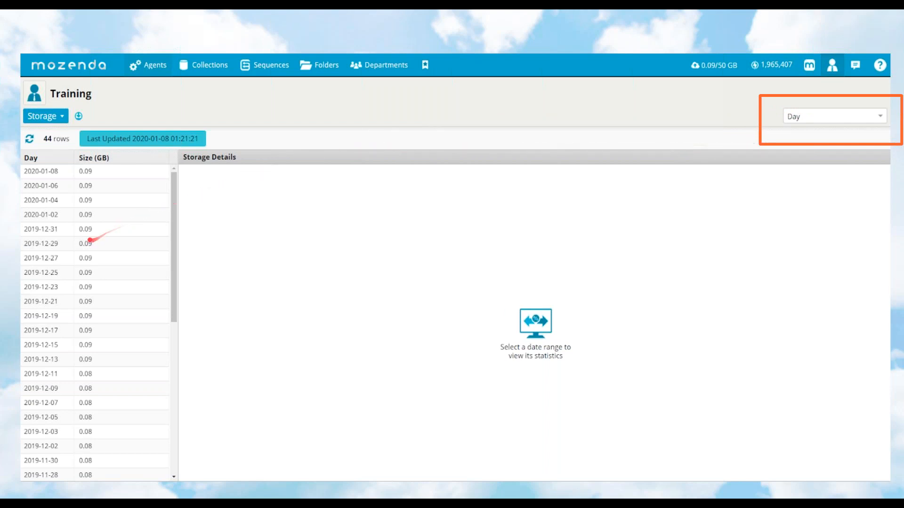
key("Right")
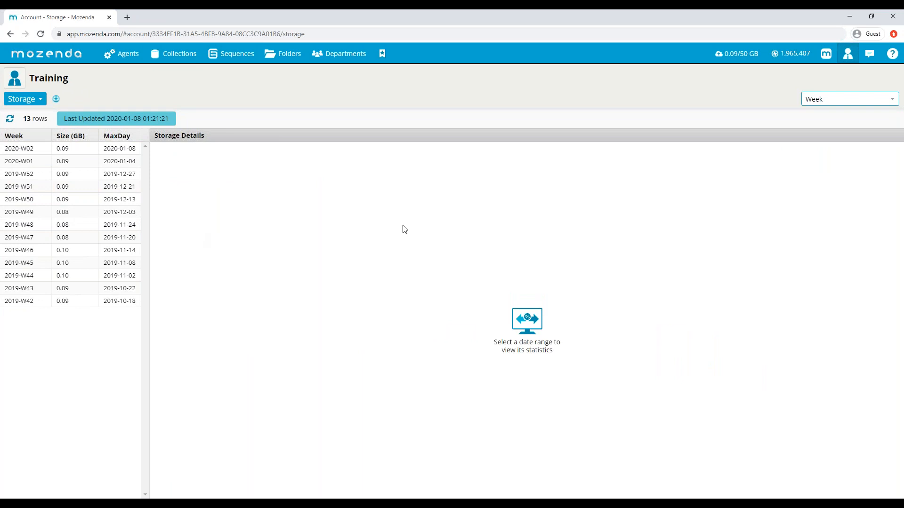
Step: Open the storage details for week 2020-W02 and look through the per-collection storage list
left_click(82, 154)
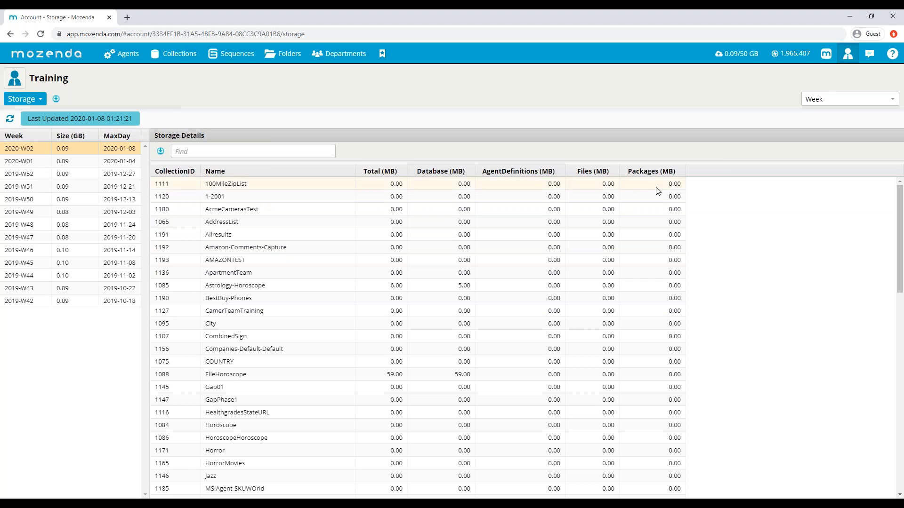
scroll(673, 288, "down", 4)
scroll(676, 291, "up", 4)
left_click_drag(899, 221, 846, 138)
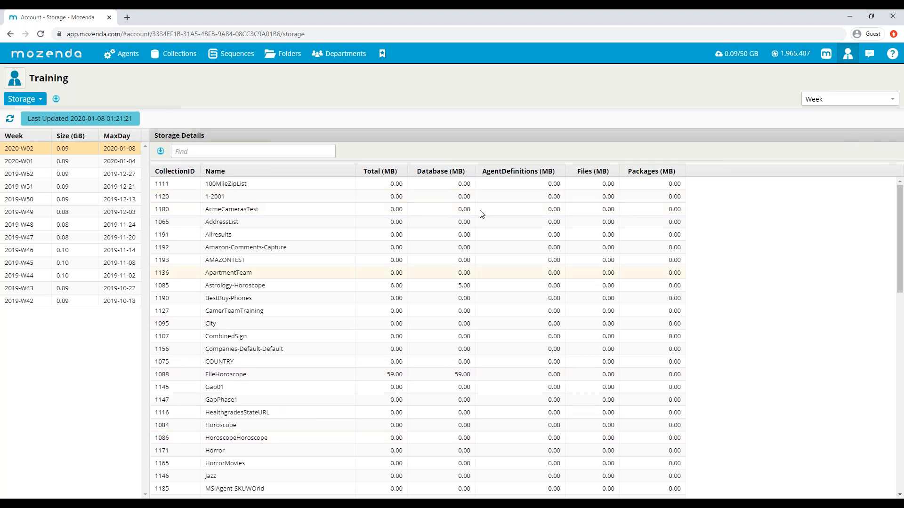
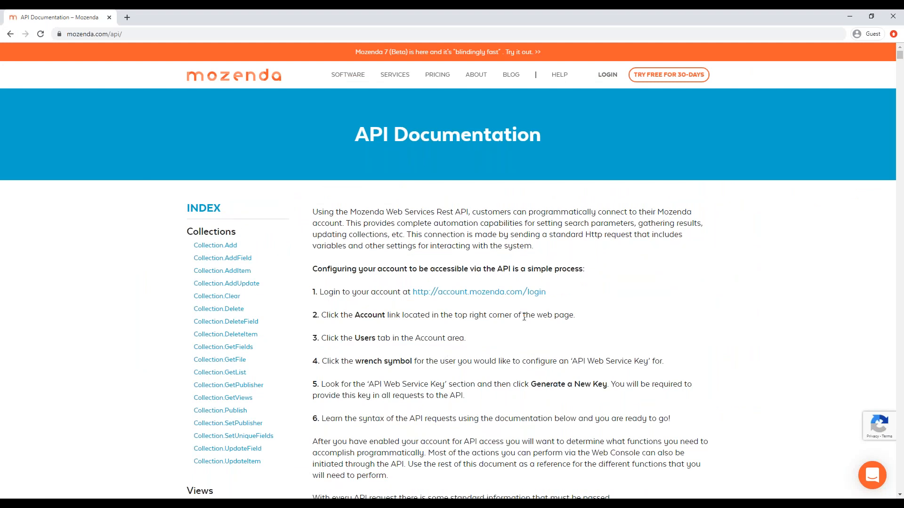
Step: Review the API access instructions in the API documentation and bring the Collection.Clear and View.DeleteItems pages into the same window
scroll(526, 324, "down", 2)
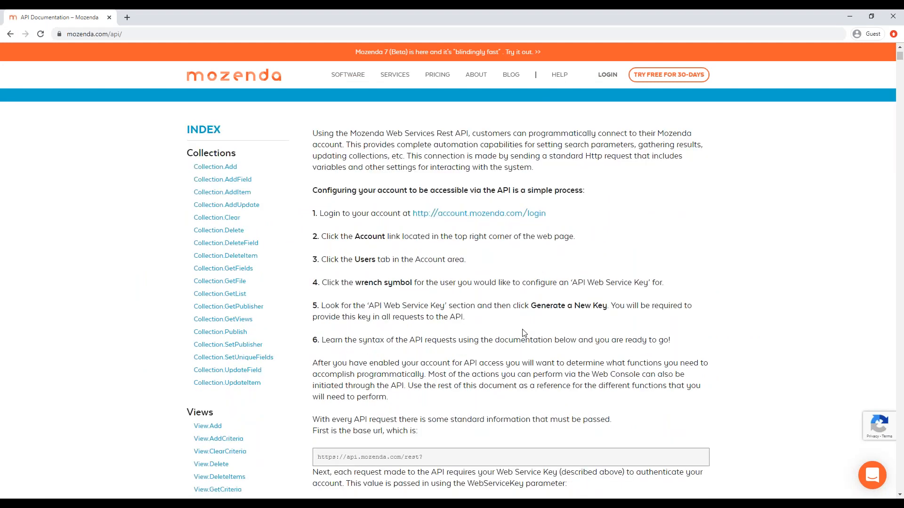
left_click_drag(903, 19, 535, 18)
left_click_drag(903, 14, 373, 13)
left_click(147, 21)
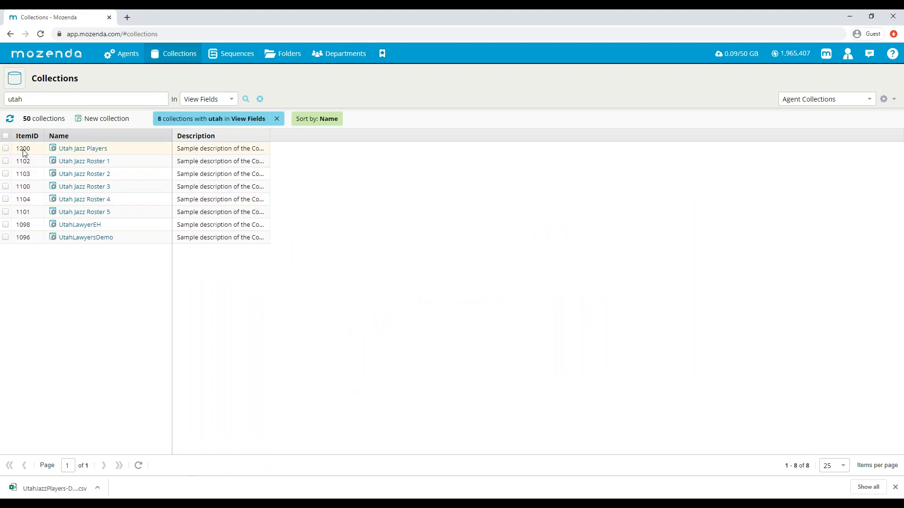
Step: Identify the ItemID of the Utah Jazz Players collection among the utah search results and open the collection
left_click(5, 149)
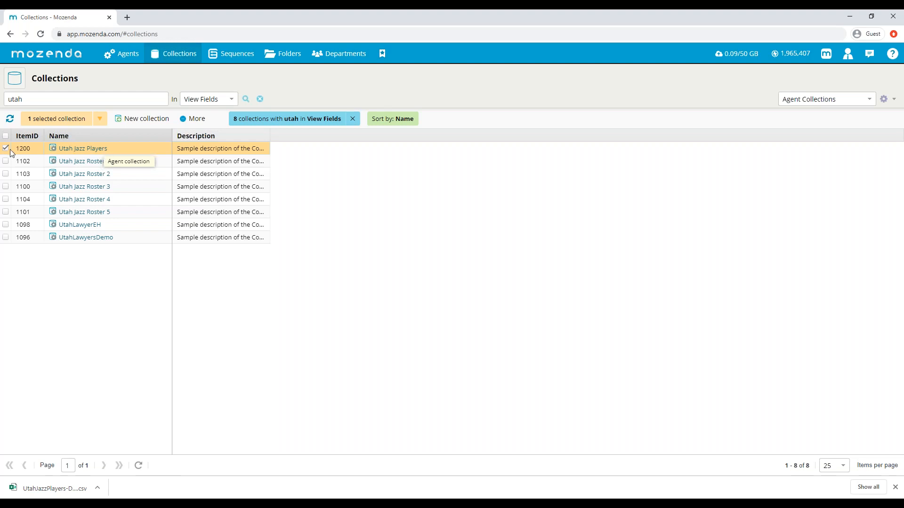
left_click(100, 153)
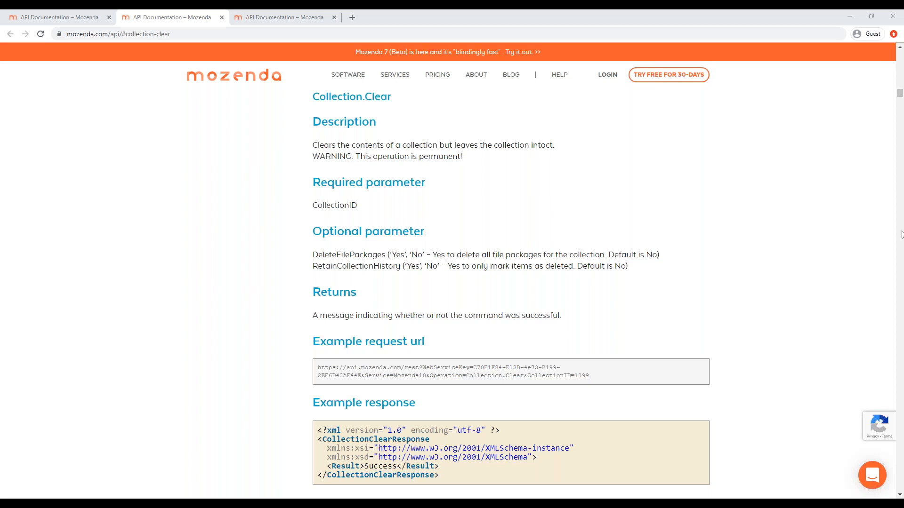
Step: Add the CollectionID field as a column heading in the default view of the Agents list and save the view
left_click_drag(902, 234, 465, 14)
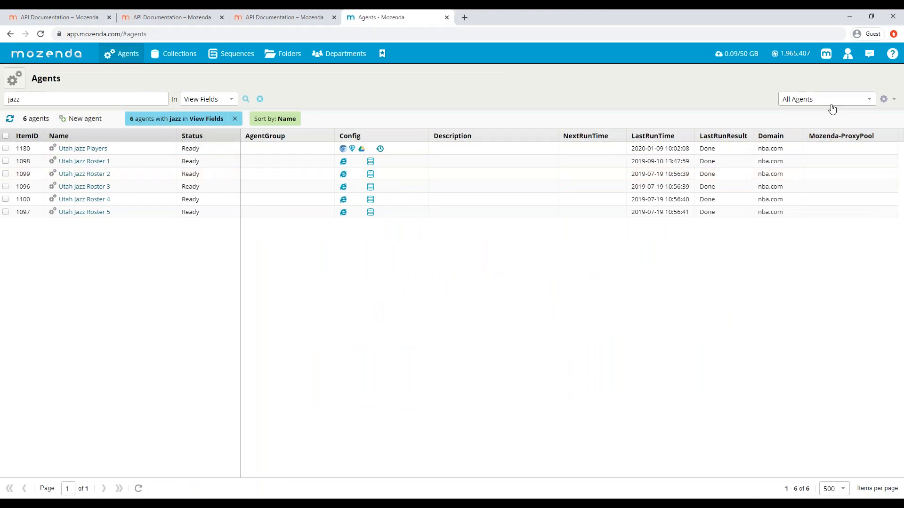
left_click(884, 100)
scroll(396, 352, "down", 5)
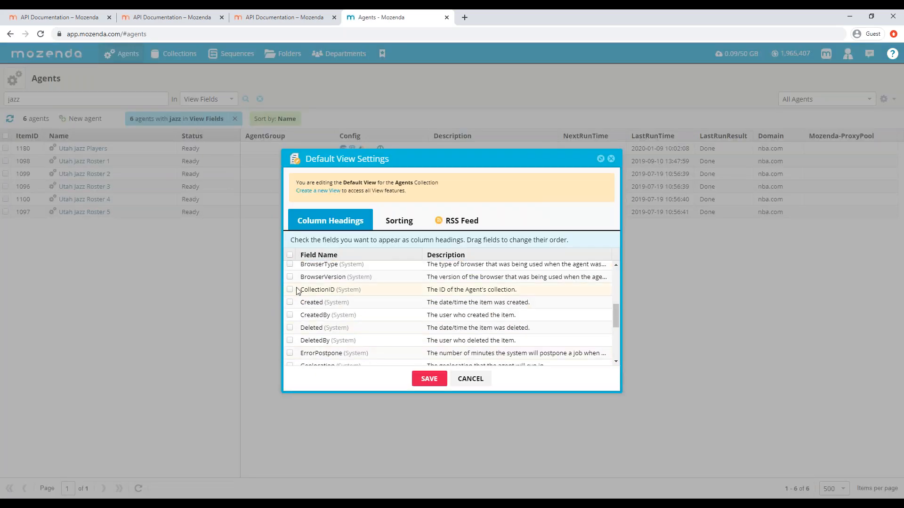
left_click(290, 290)
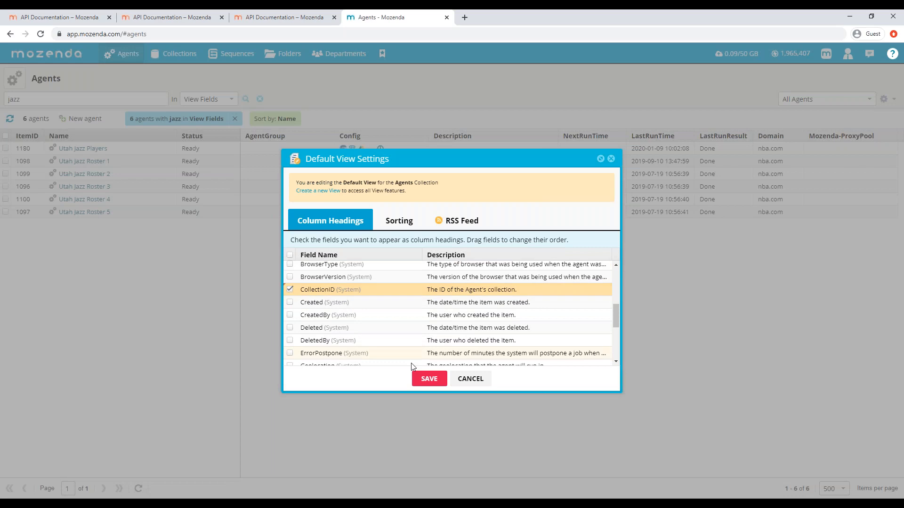
left_click(421, 389)
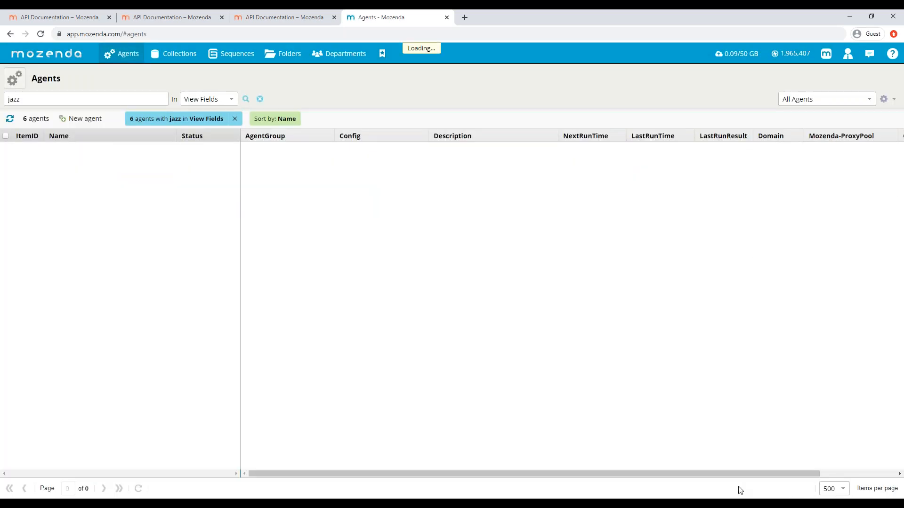
left_click_drag(770, 474, 847, 474)
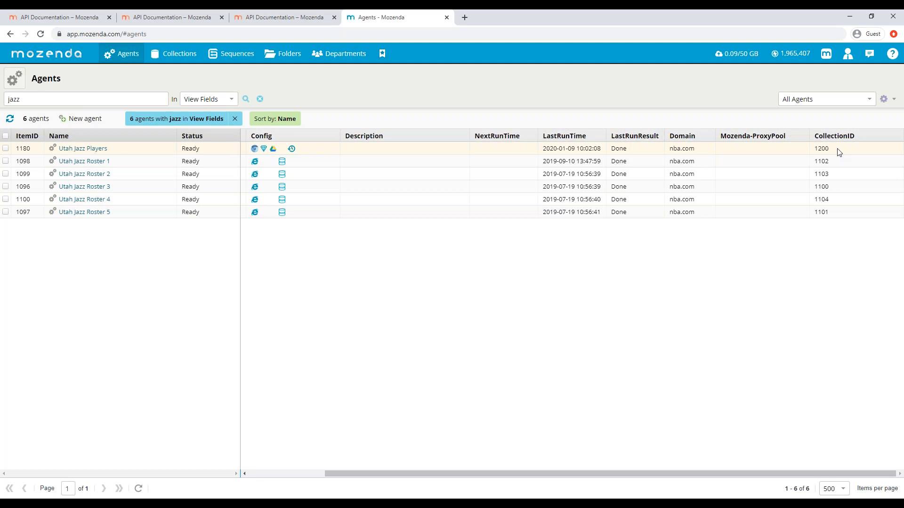
Step: Examine the Collection.Clear operation in its example request URL and its optional parameters DeleteFilePackages and RetainCollectionHistory
left_click_drag(398, 18, 903, 162)
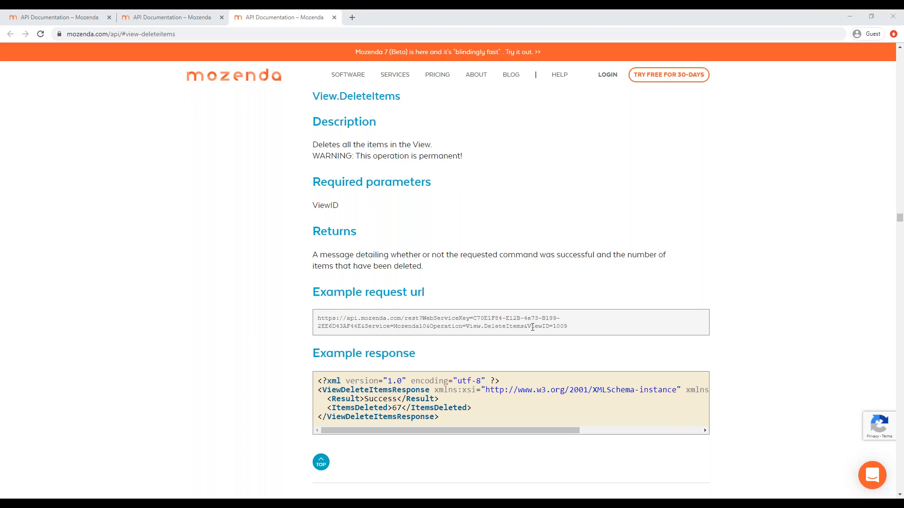
left_click(175, 21)
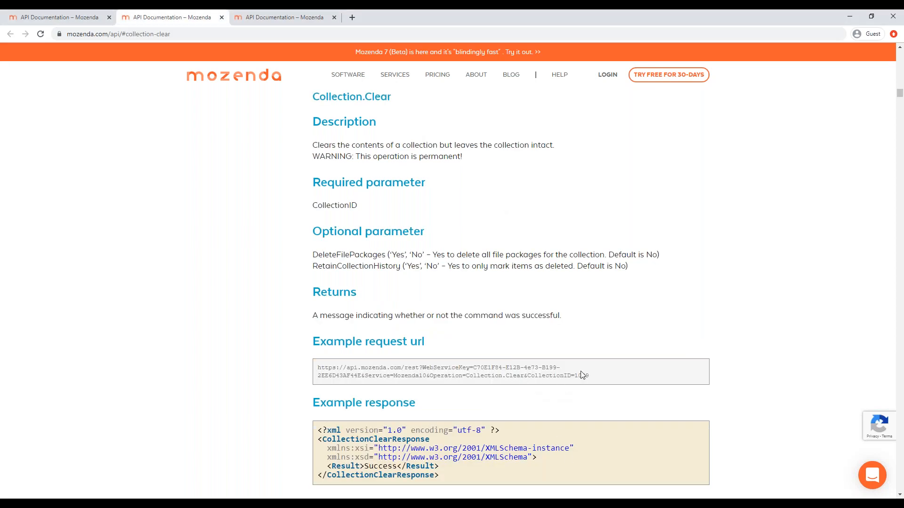
left_click_drag(588, 377, 468, 378)
scroll(473, 368, "down", 2)
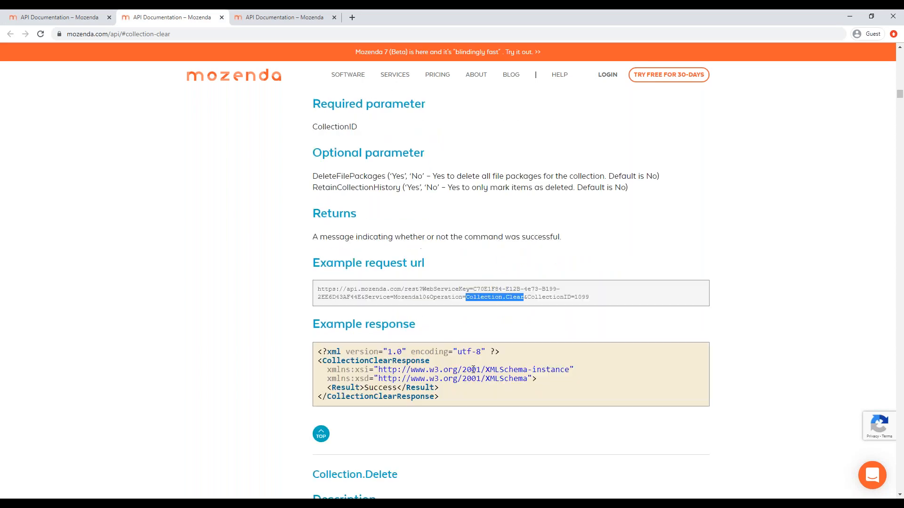
double_click(328, 176)
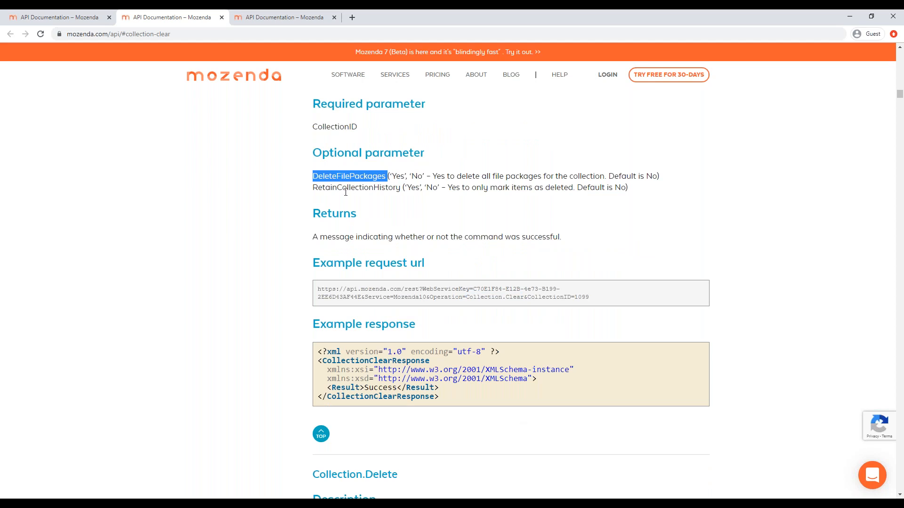
double_click(342, 187)
left_click(505, 213)
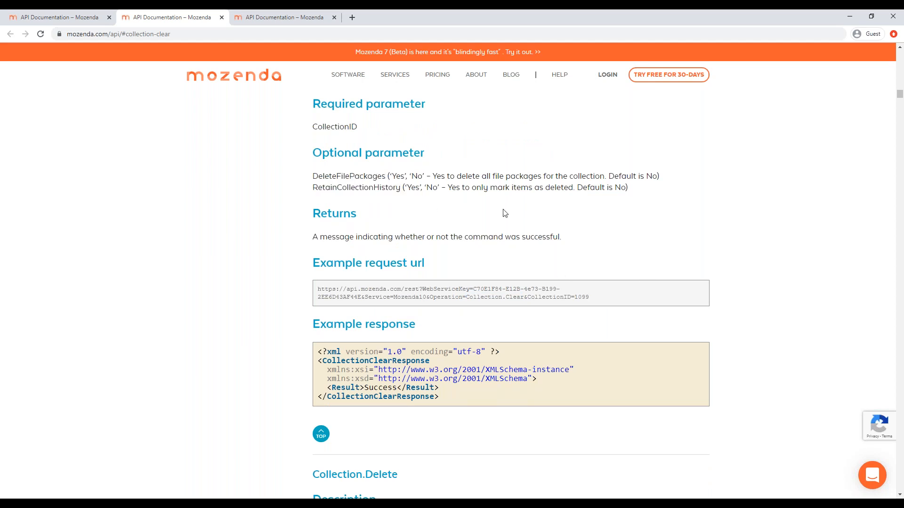
Step: Look over the documentation sections around Collection.Clear and return to the View.DeleteItems page
scroll(522, 219, "up", 4)
scroll(518, 223, "down", 4)
scroll(517, 222, "down", 2)
scroll(497, 257, "up", 7)
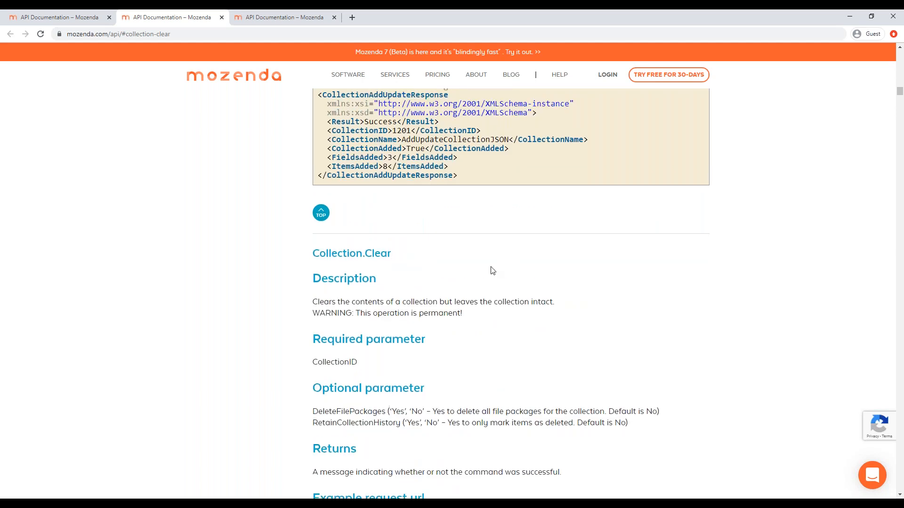
scroll(491, 271, "up", 4)
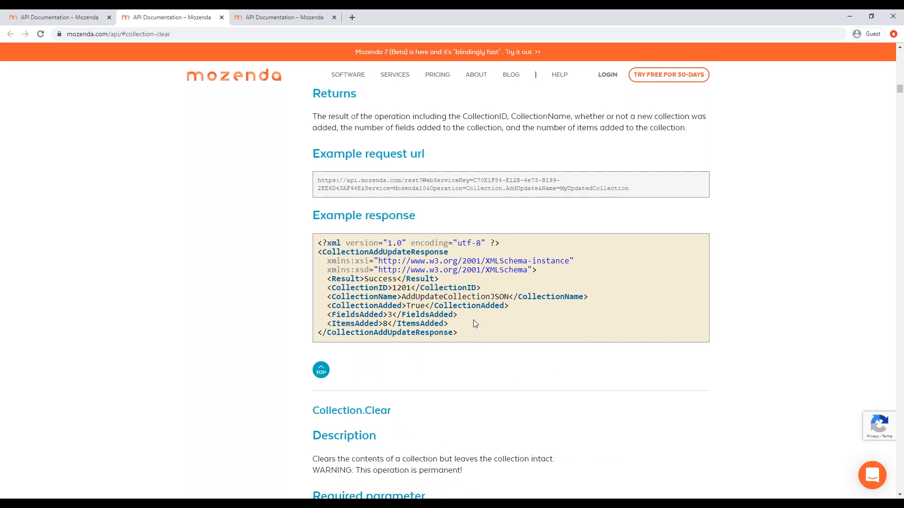
left_click(282, 18)
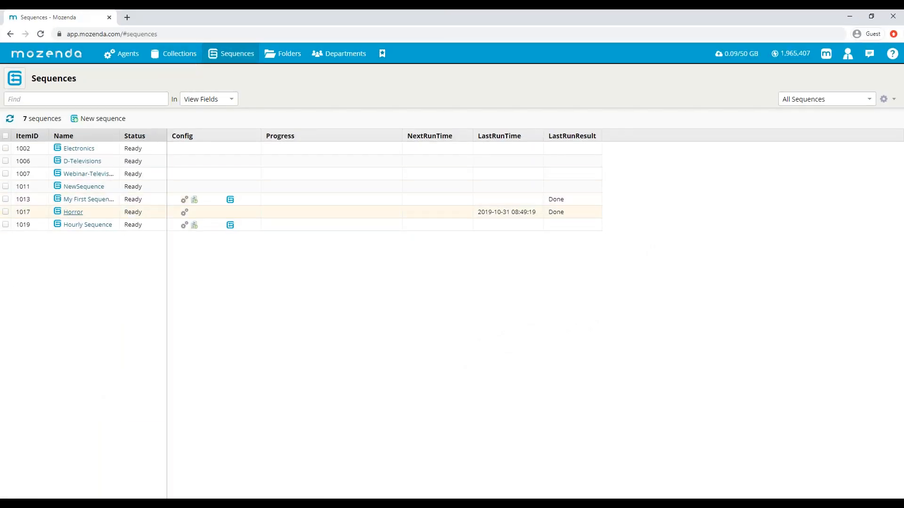
Step: Add a Clear collection step for the AMAZON TEST collection to My First Sequence
left_click(89, 201)
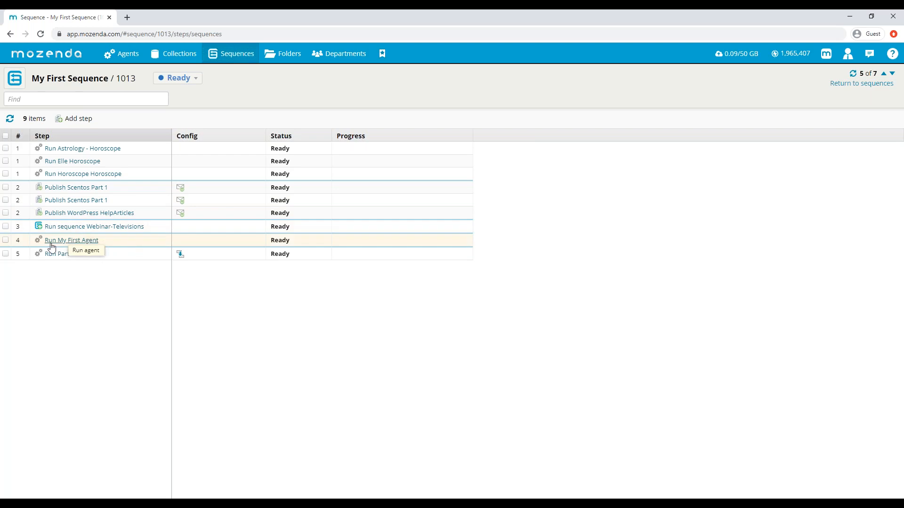
left_click(74, 118)
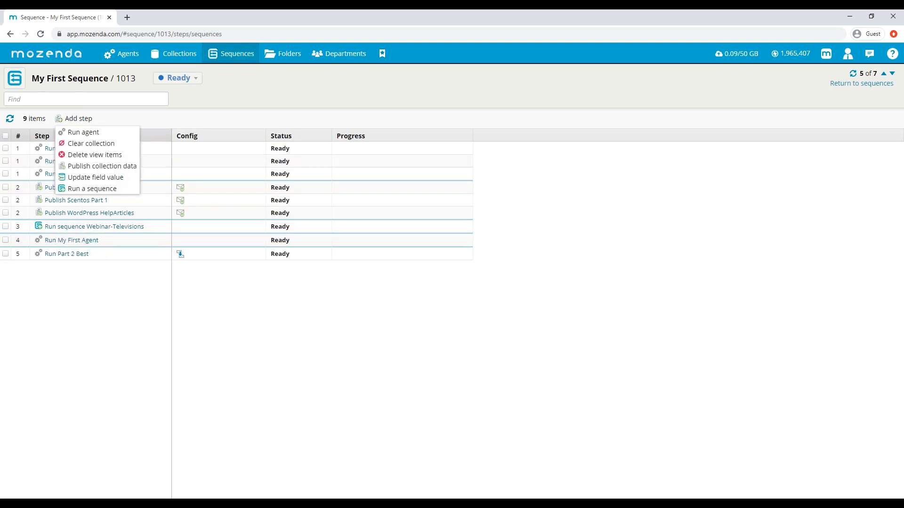
left_click(84, 144)
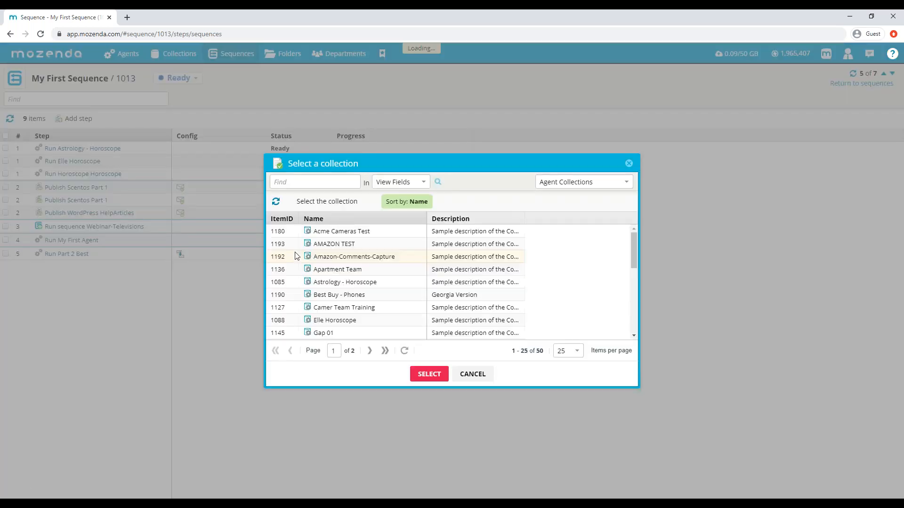
left_click(343, 249)
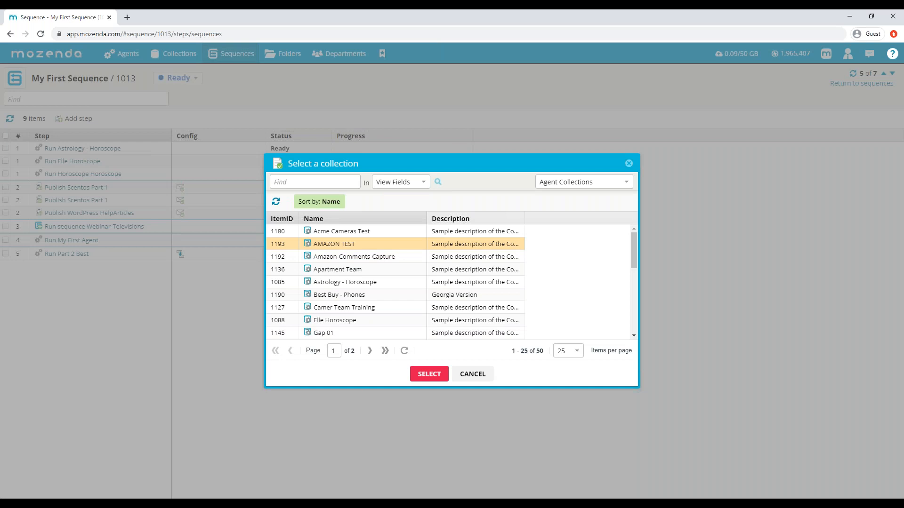
left_click(429, 374)
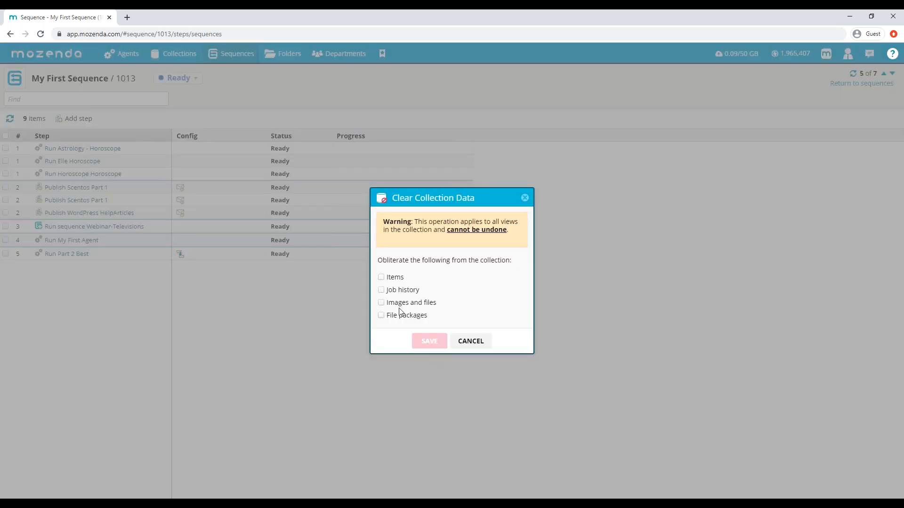
Step: Set the clear step to obliterate the collection's items, images and files, and file packages, and save it
left_click(381, 278)
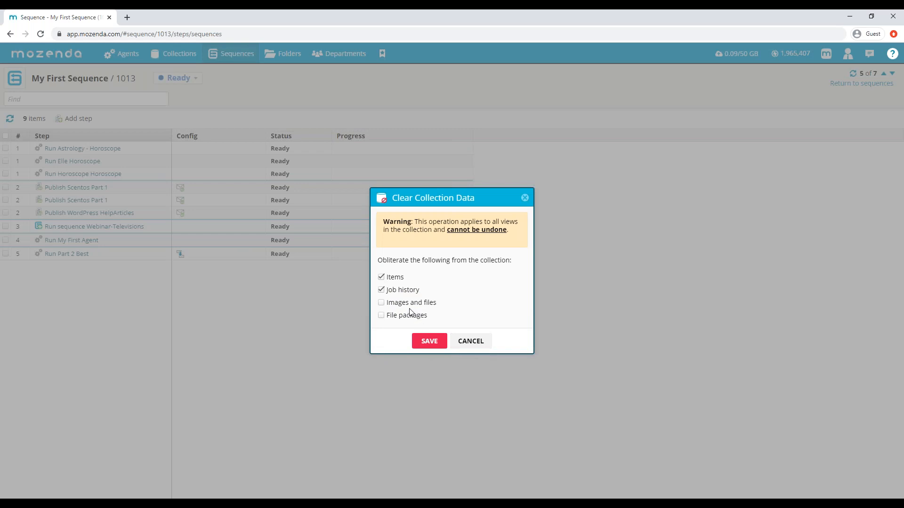
left_click(380, 290)
left_click(381, 303)
left_click(381, 277)
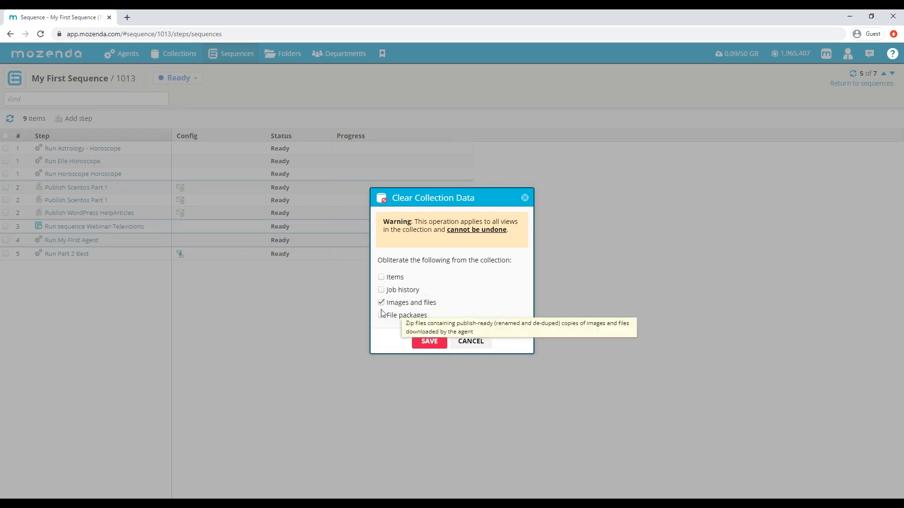
left_click(381, 315)
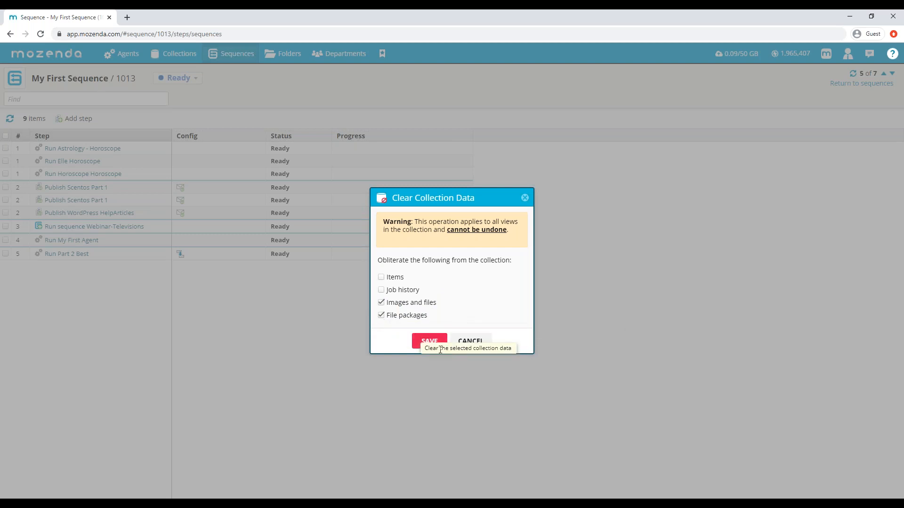
left_click(380, 277)
left_click(429, 341)
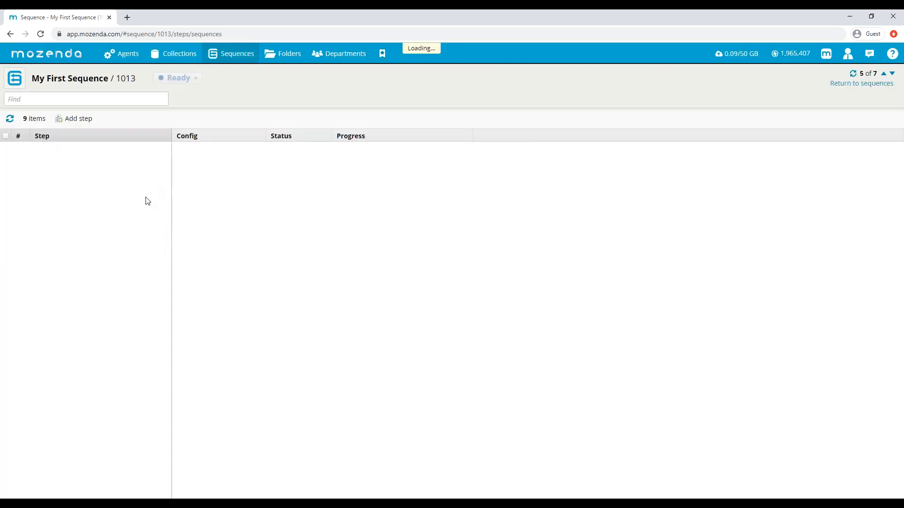
Step: Add a Delete view items step for the Default view of the Acme Cameras Test collection to the sequence
left_click(91, 118)
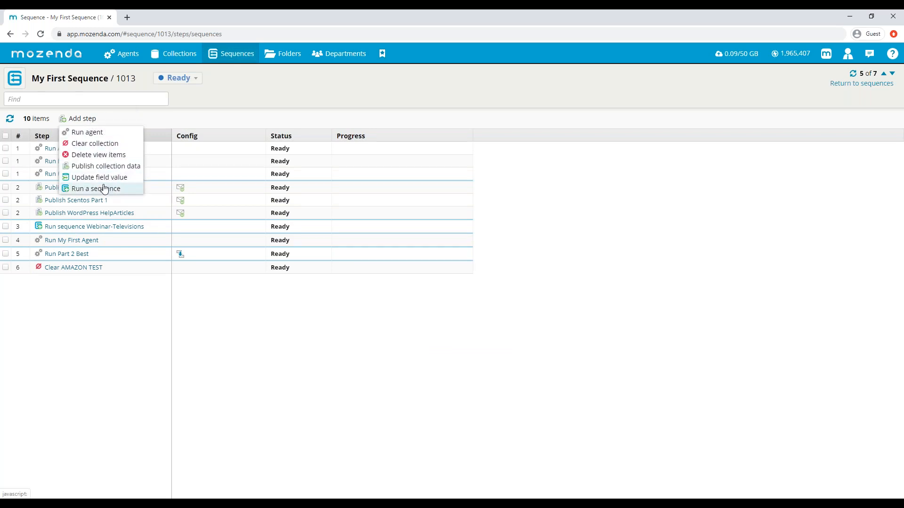
left_click(104, 155)
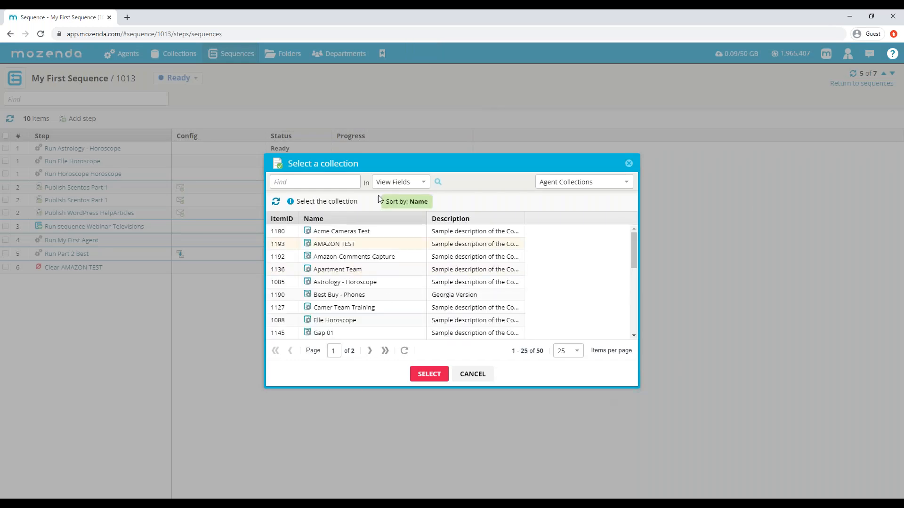
left_click(384, 235)
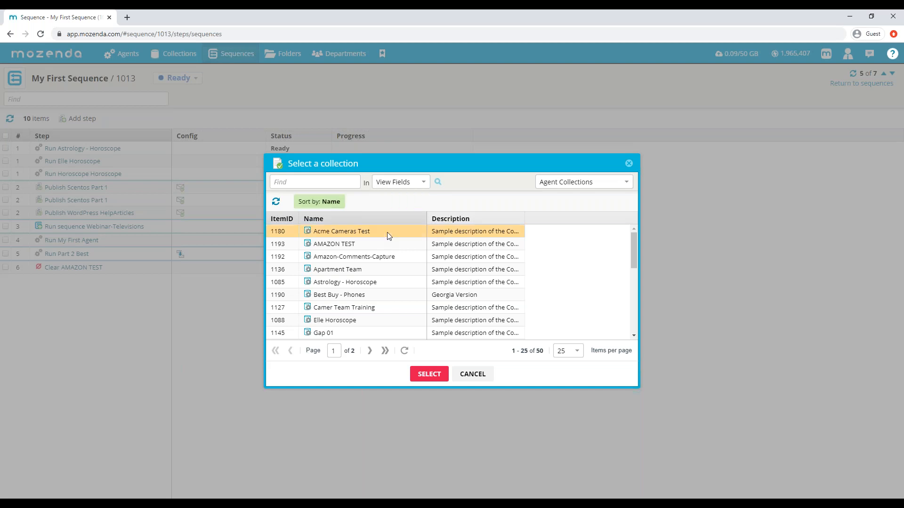
left_click(431, 376)
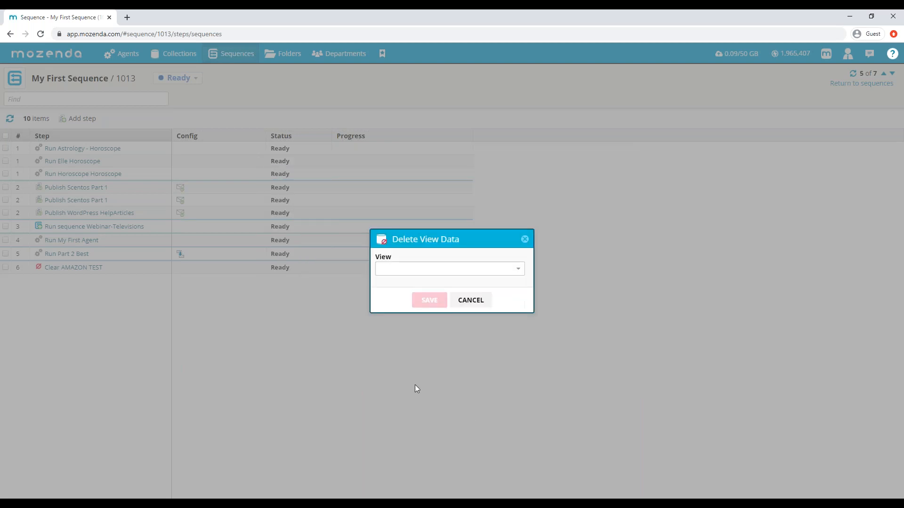
left_click(409, 258)
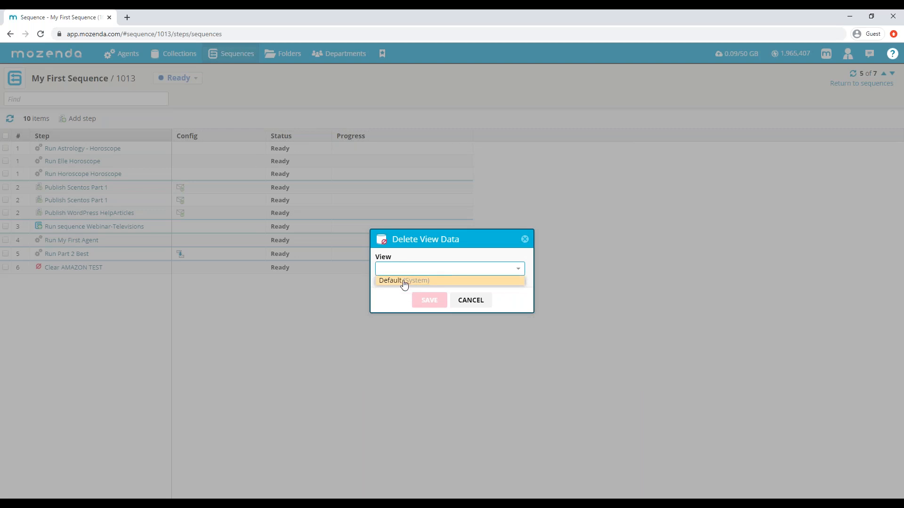
left_click(400, 281)
left_click(439, 303)
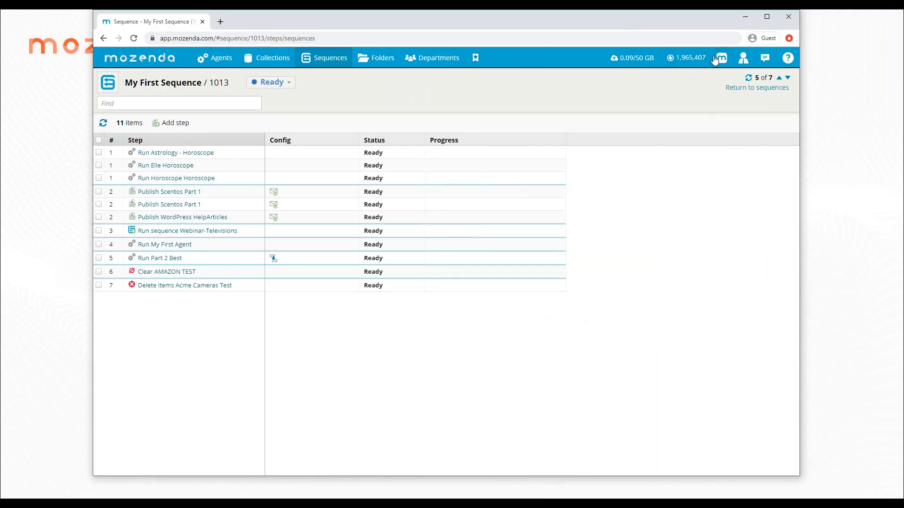
Step: In the account settings, set the harvesting defaults for new agents to not create image/file packages, and save
left_click(766, 17)
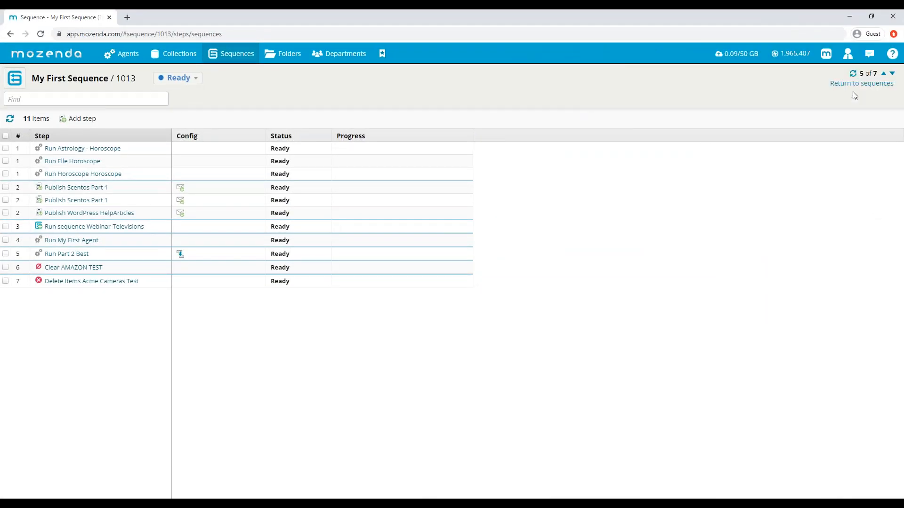
left_click(847, 54)
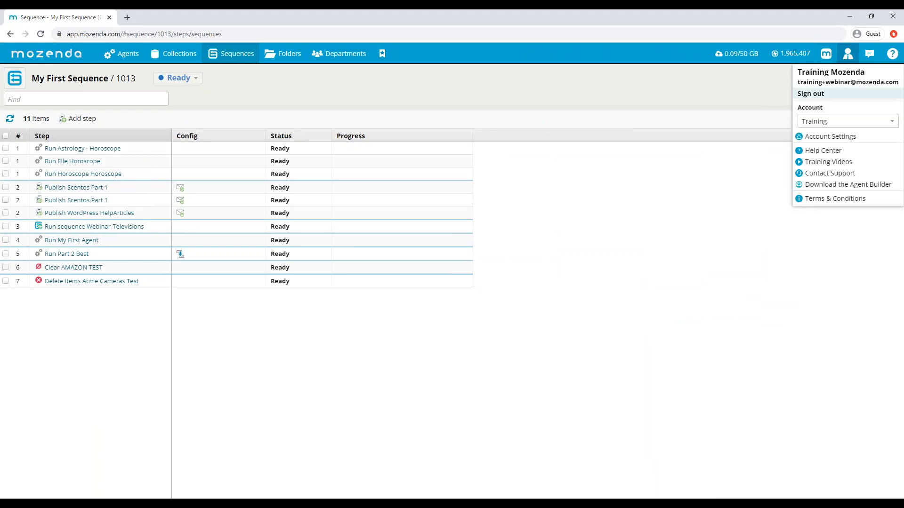
left_click(816, 137)
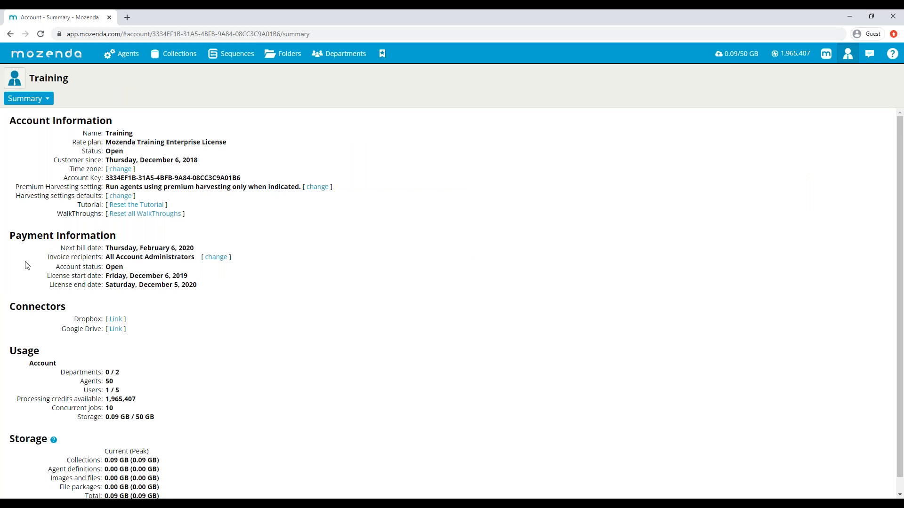
left_click(120, 197)
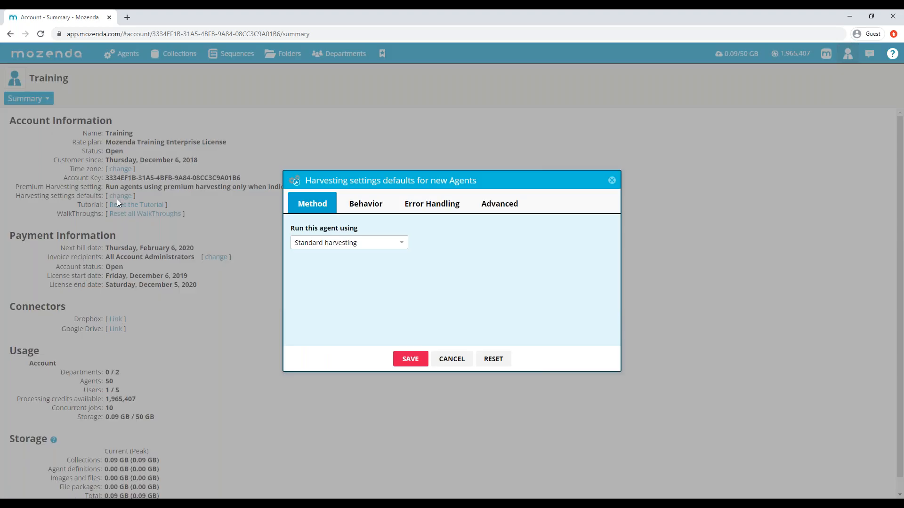
left_click(356, 207)
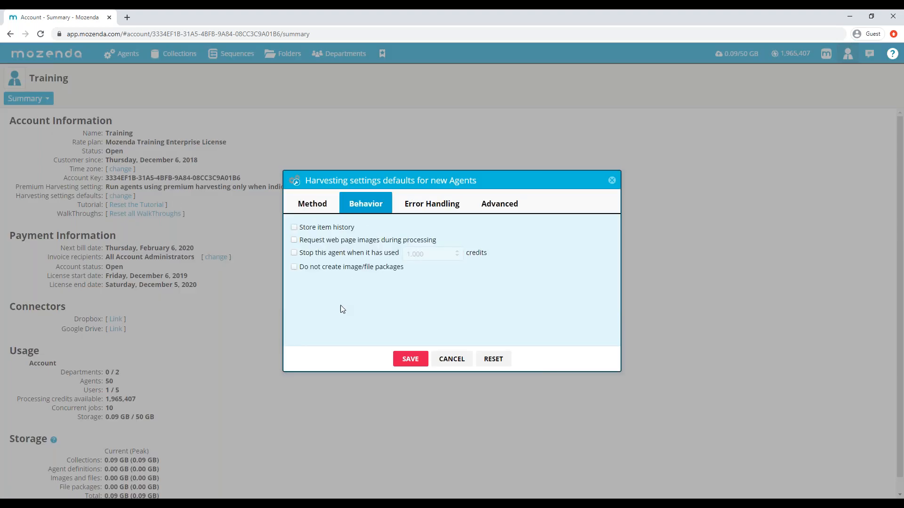
left_click(296, 267)
left_click(411, 359)
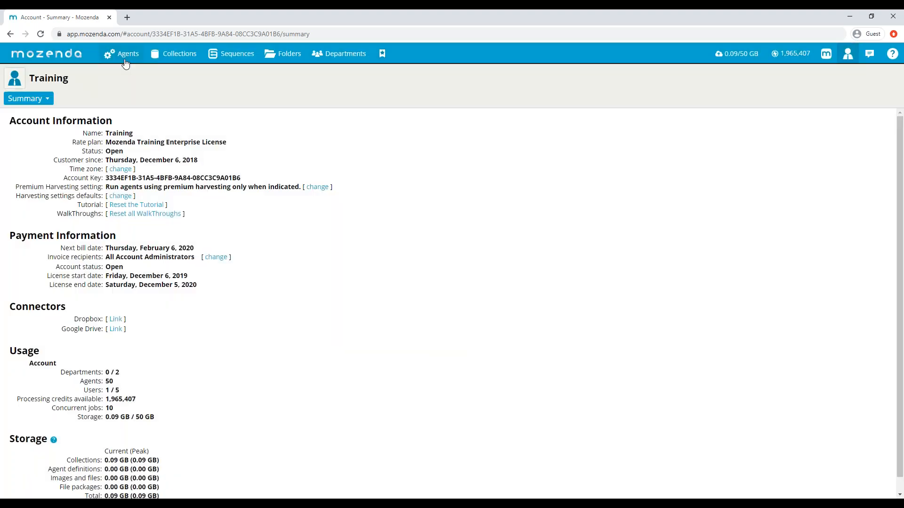
Step: Open the Utah Jazz Players agent and set its harvesting behavior to not create image/file packages, saving the change
left_click(124, 71)
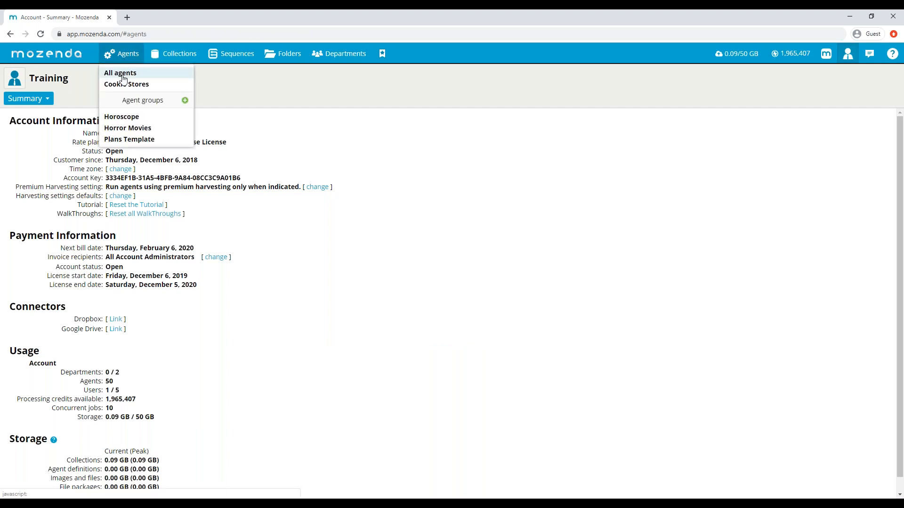
left_click(75, 149)
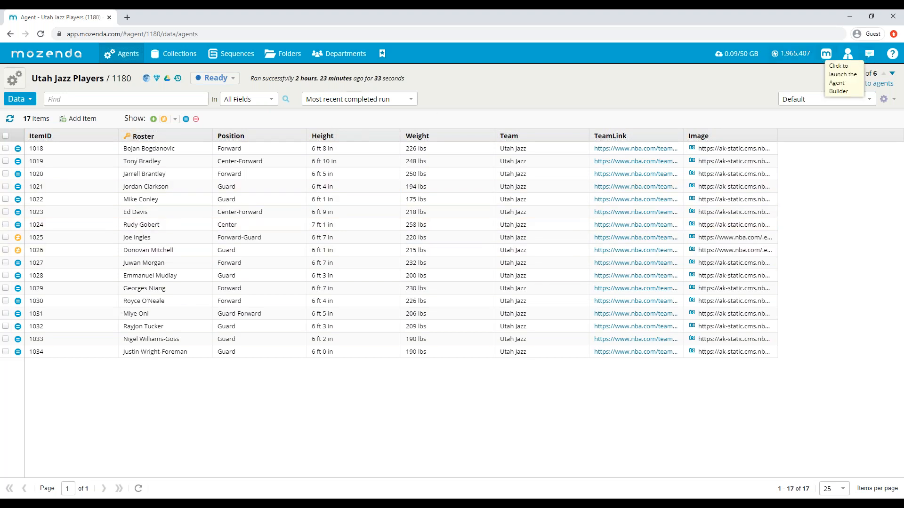
left_click(15, 77)
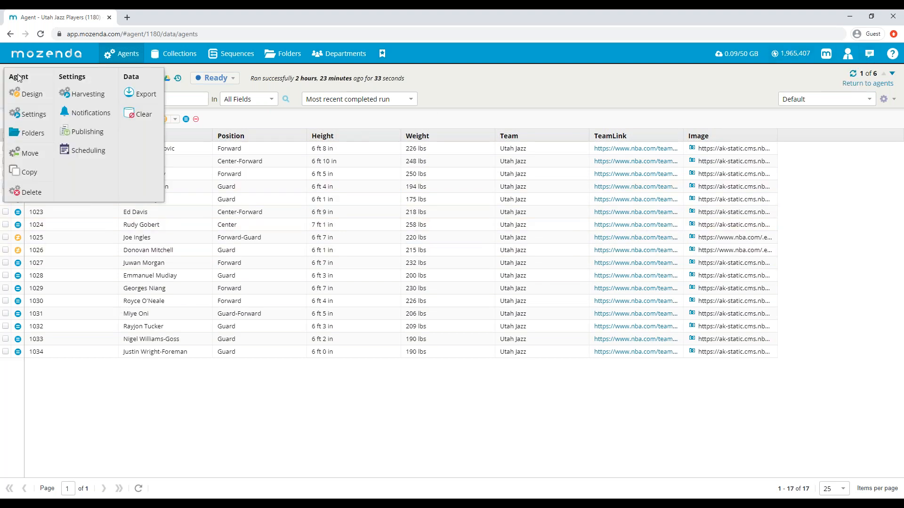
left_click(88, 97)
left_click(367, 204)
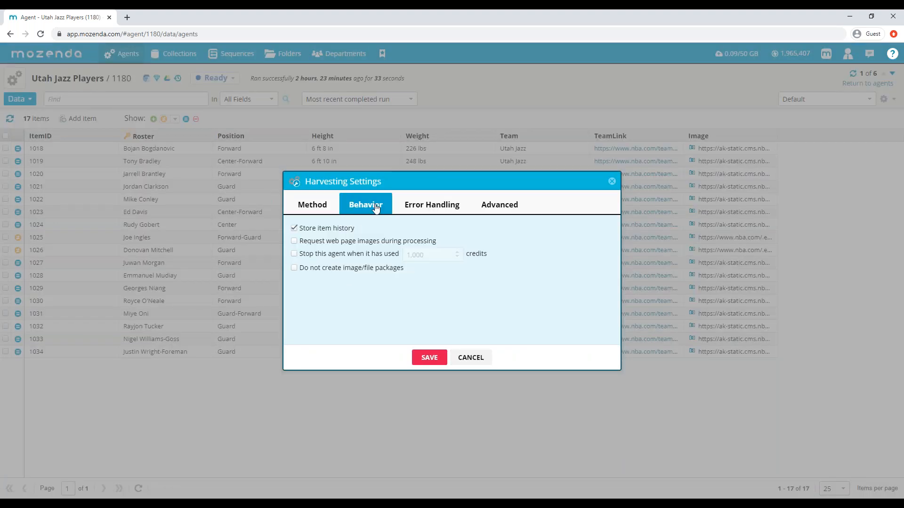
left_click(294, 268)
left_click(426, 356)
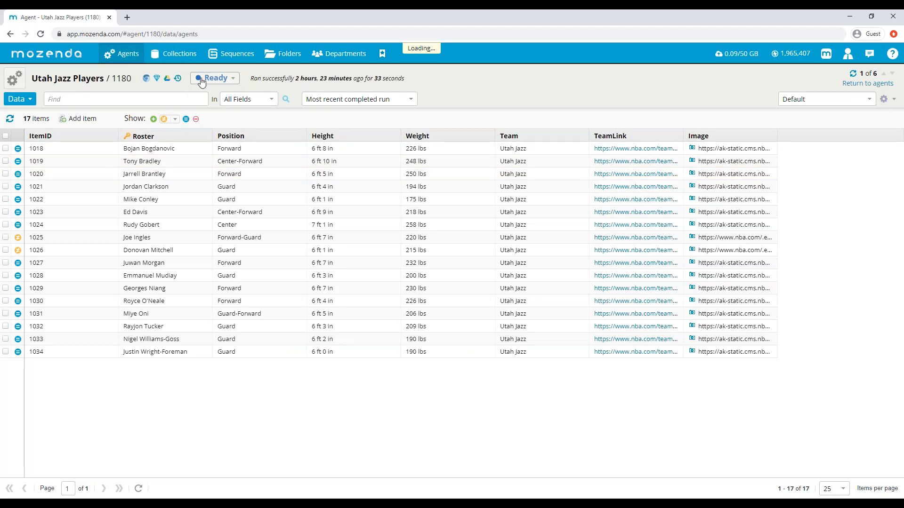
Step: Run the Utah Jazz Players agent and review its image and file packages in the export options
left_click(201, 81)
left_click(202, 90)
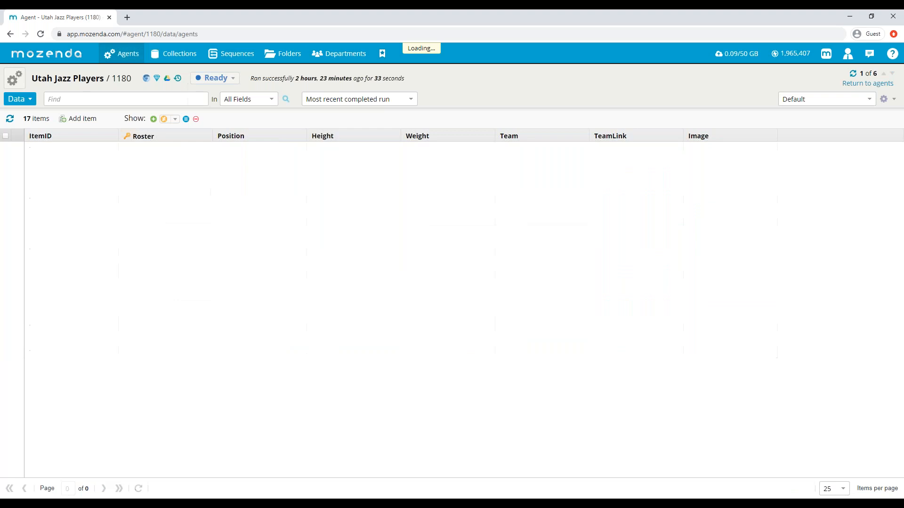
left_click(18, 86)
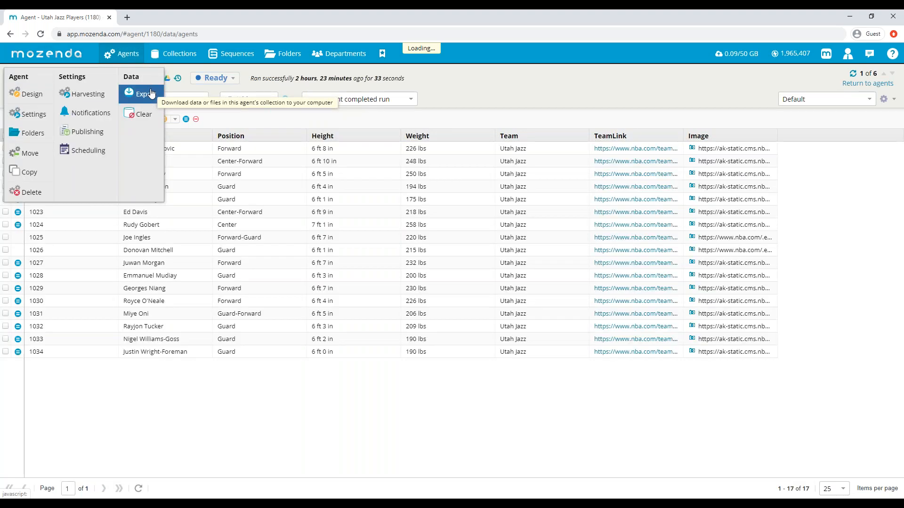
left_click(150, 94)
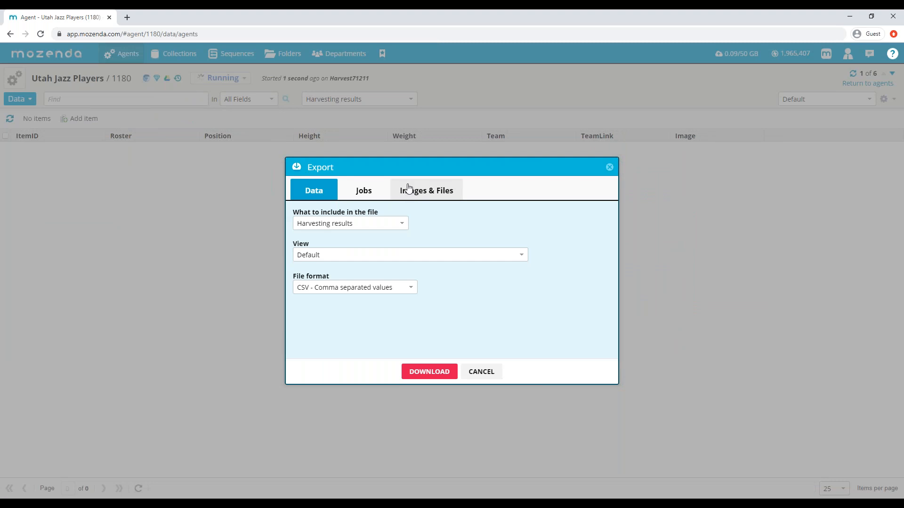
left_click(414, 190)
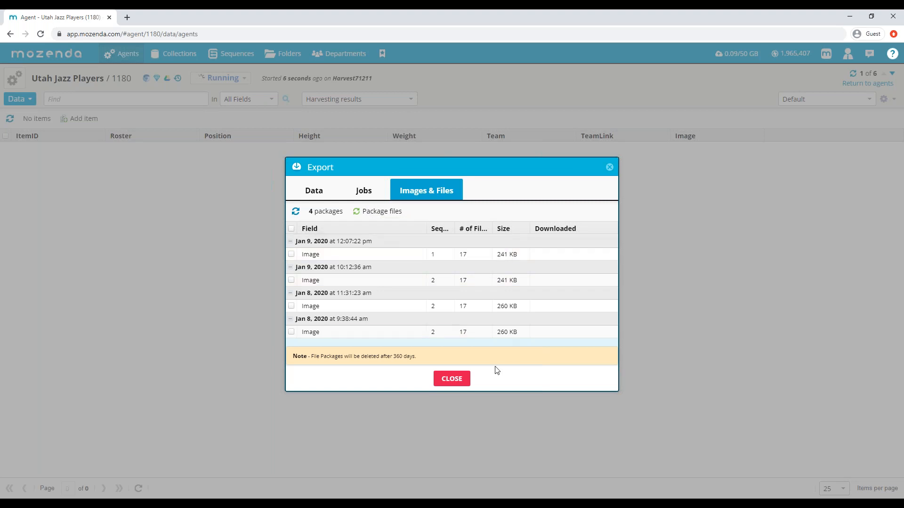
left_click(451, 378)
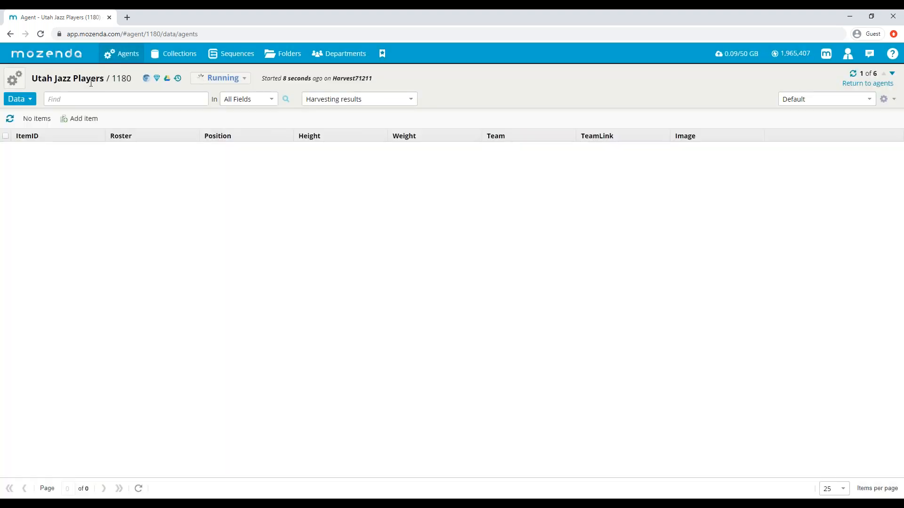
left_click(15, 81)
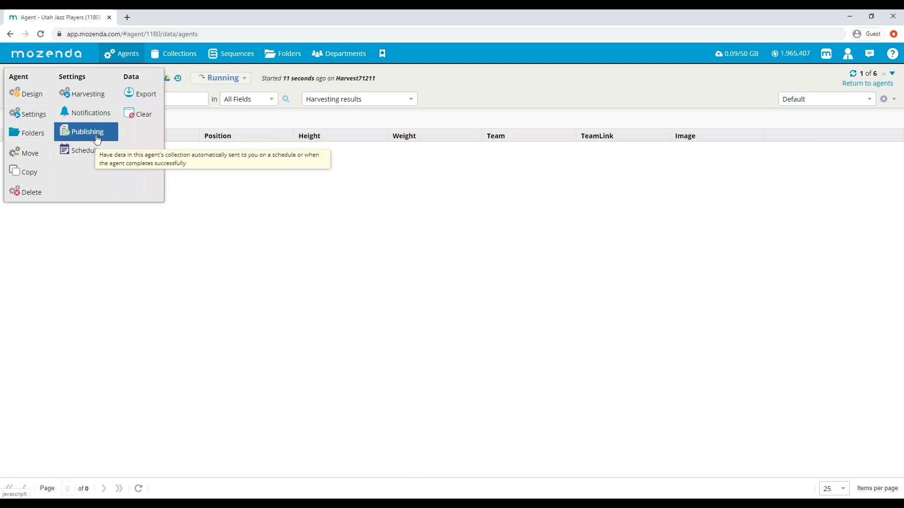
left_click(615, 97)
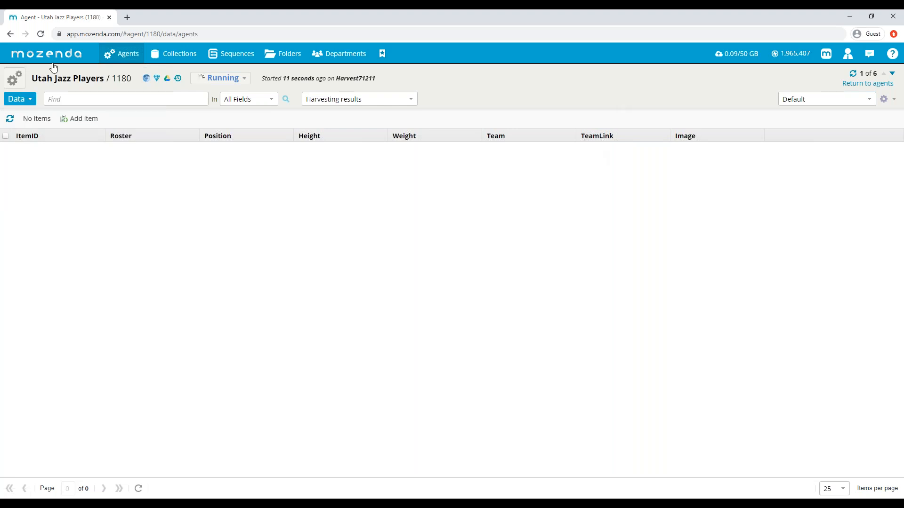
Step: Try to open the harvesting settings for the Utah Jazz Players and Utah Jazz Roster 1 agents together from the agents list
mouse_move(125, 54)
left_click(119, 71)
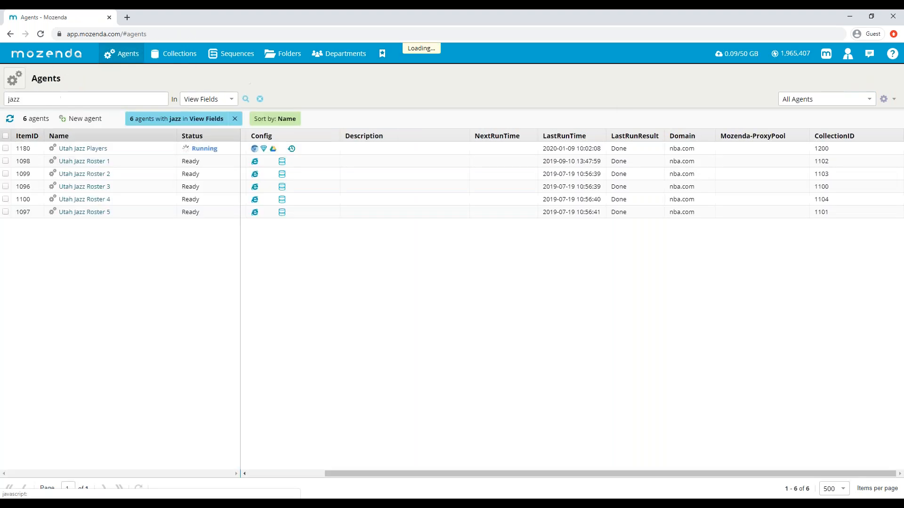
left_click(6, 148)
left_click(6, 161)
left_click(292, 120)
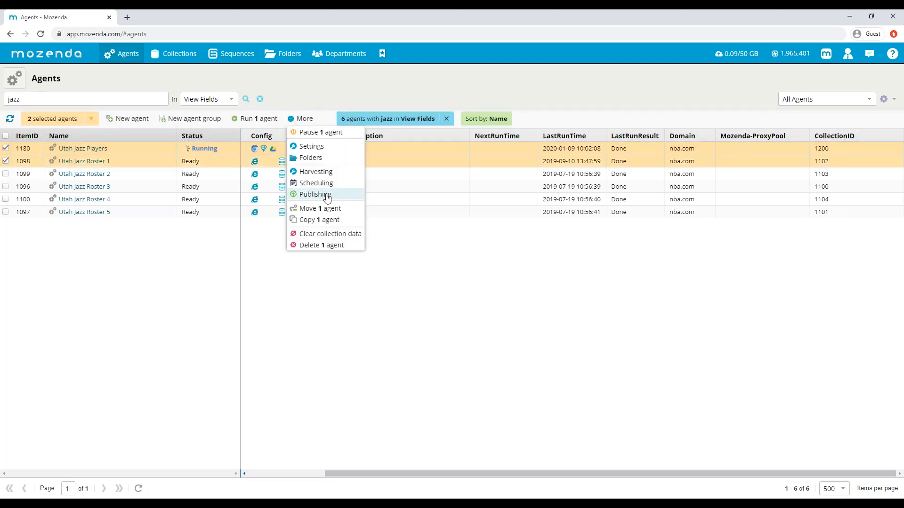
left_click(325, 174)
left_click(452, 306)
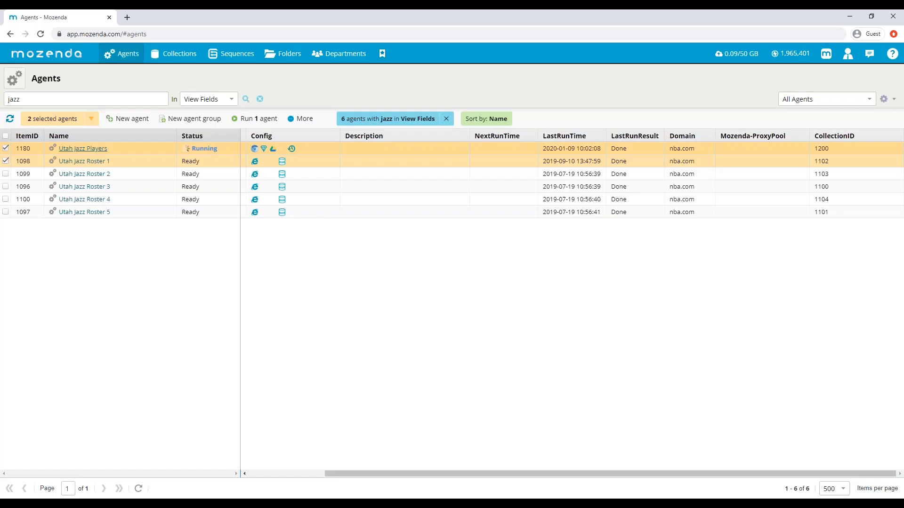
Step: Check the shared harvesting behavior settings of the Utah Jazz Roster 1 and Utah Jazz Roster 2 agents, and clear the selection
left_click(6, 148)
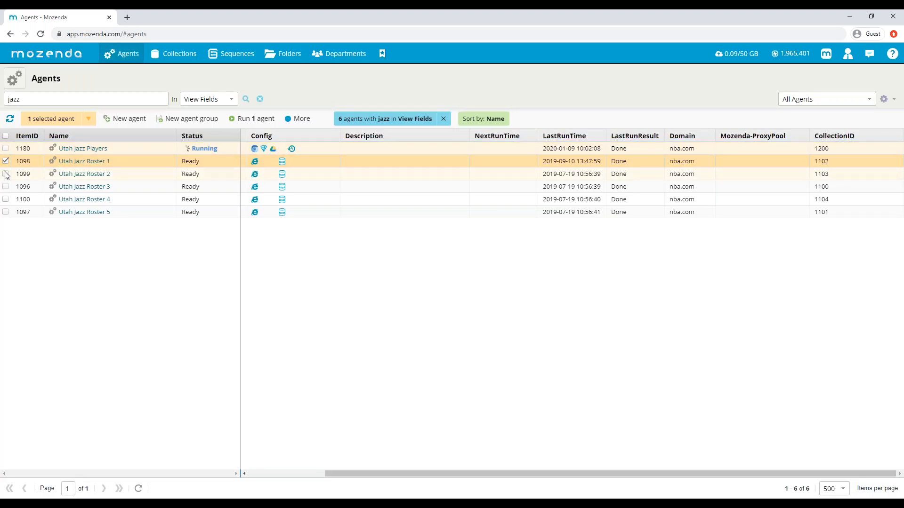
left_click(5, 173)
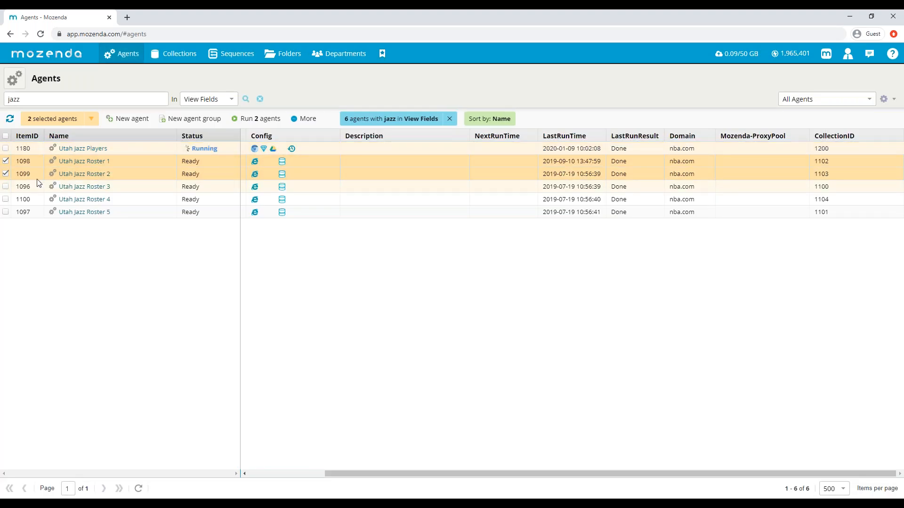
left_click(309, 120)
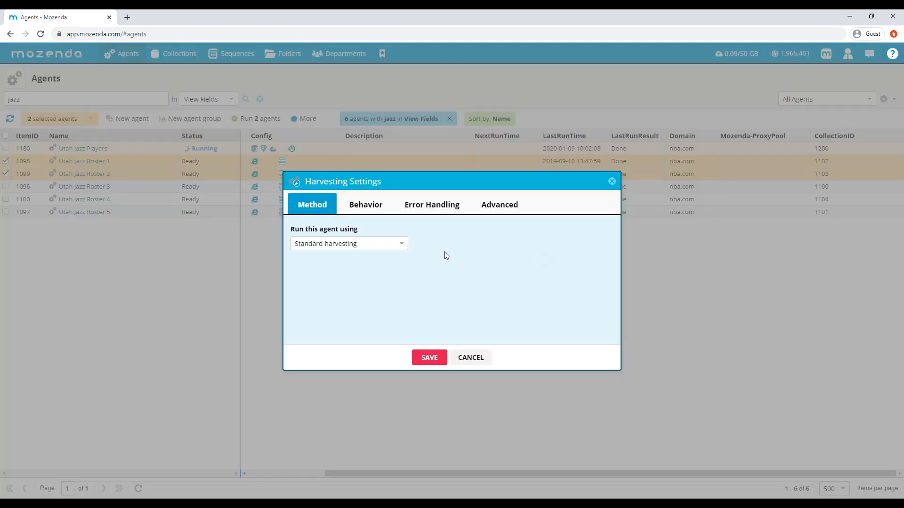
left_click(368, 206)
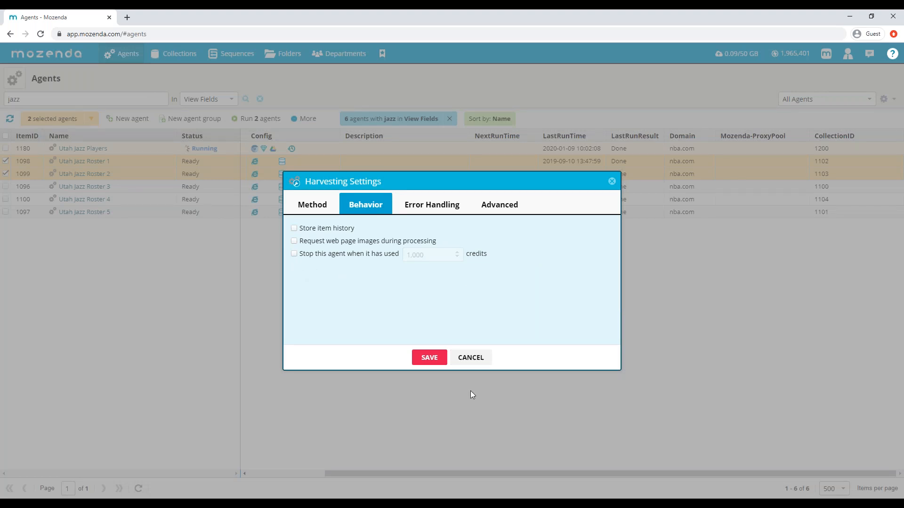
left_click(469, 357)
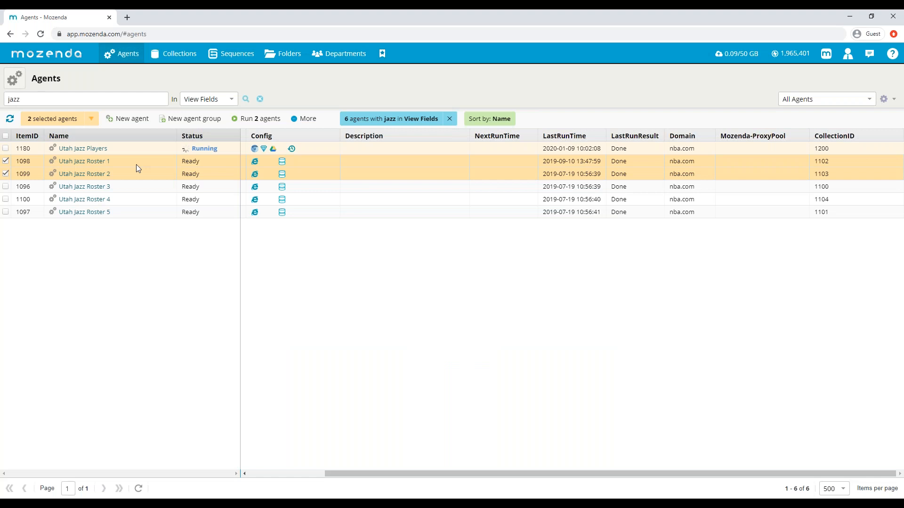
left_click(6, 174)
left_click(6, 161)
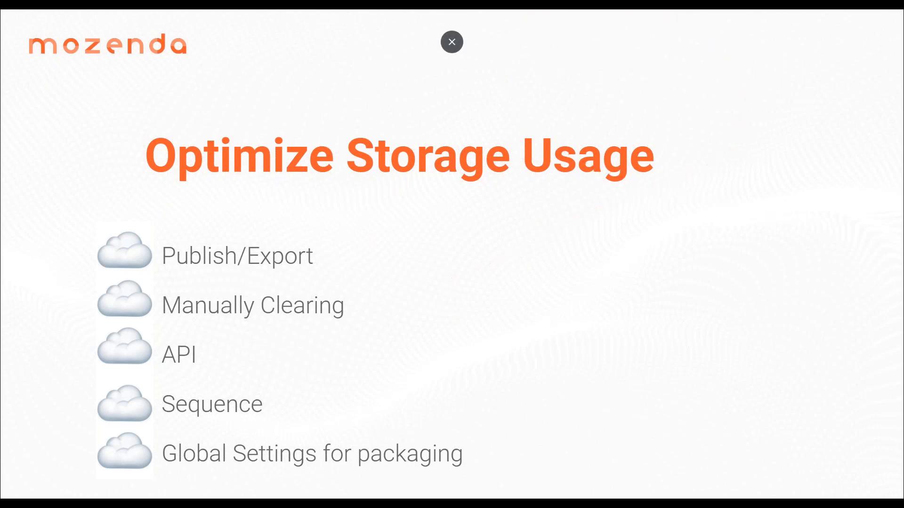
Step: Switch back to the Mozenda web console and view the account's billing invoices from the account settings
key("alt+Tab")
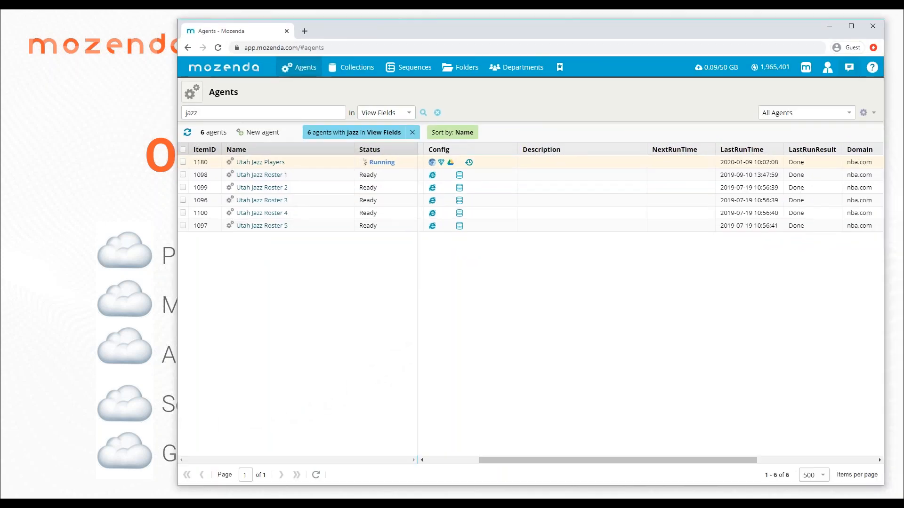
left_click(827, 67)
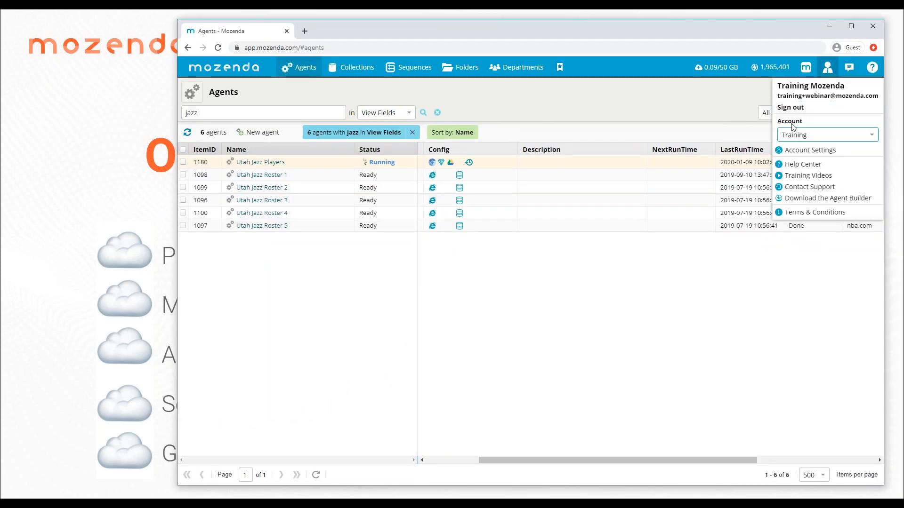
left_click(799, 150)
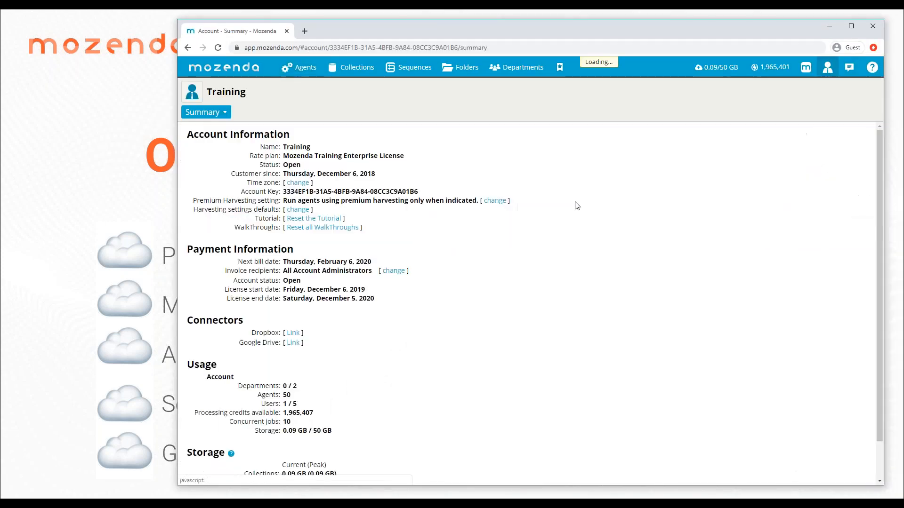
left_click(210, 113)
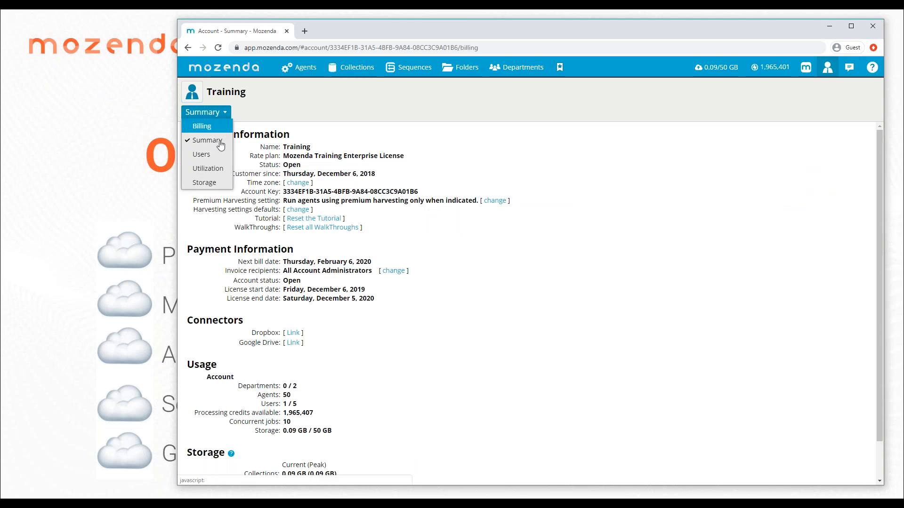
left_click(202, 126)
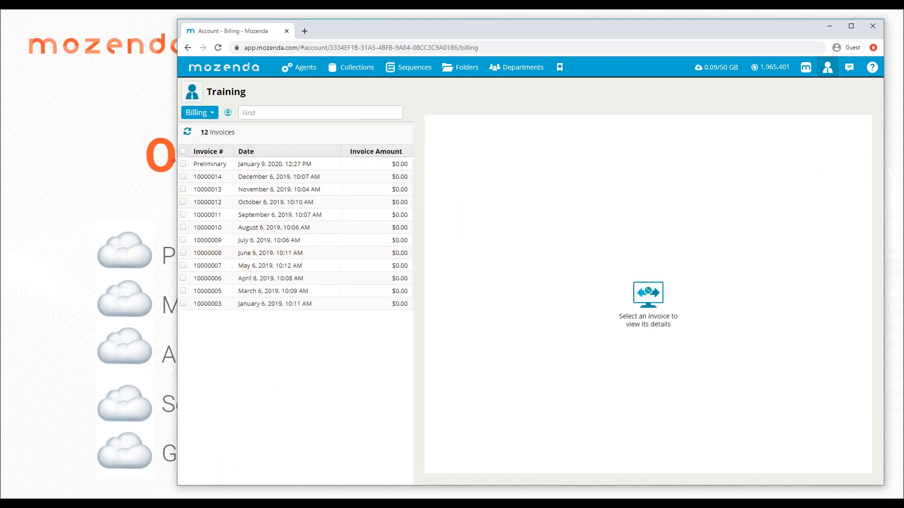